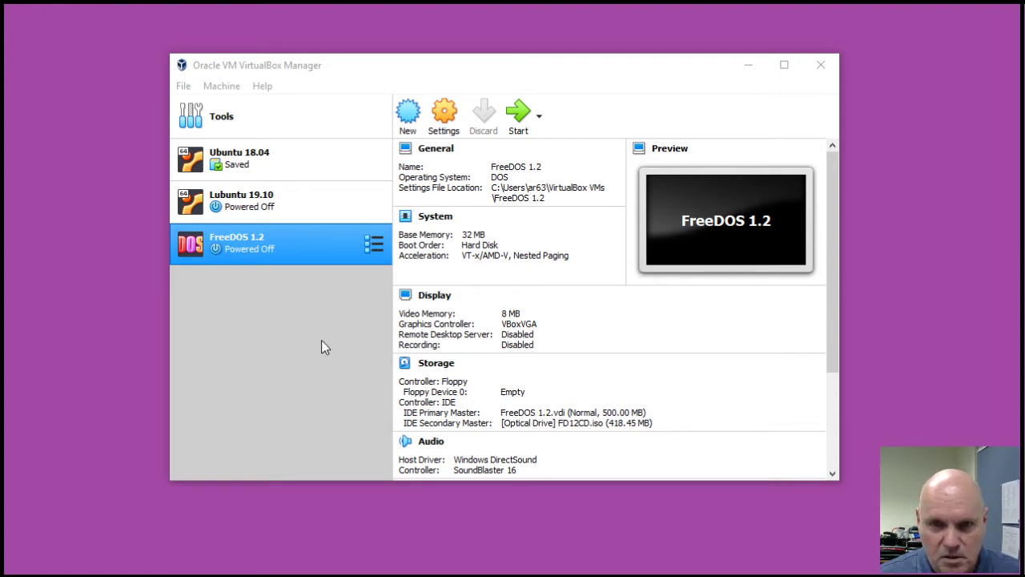
- Begin a new virtual hard disk on the FreeDOS 1.2 machine's IDE controller, with VHD file type and fixed size
{"action": "left_click", "coordinate": [447, 365]}
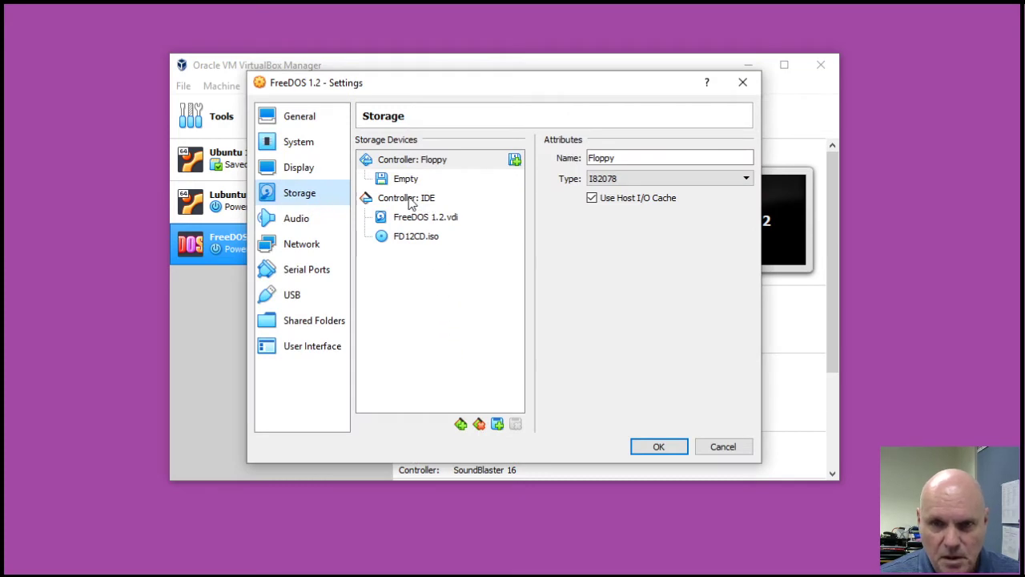
{"action": "left_click", "coordinate": [410, 198]}
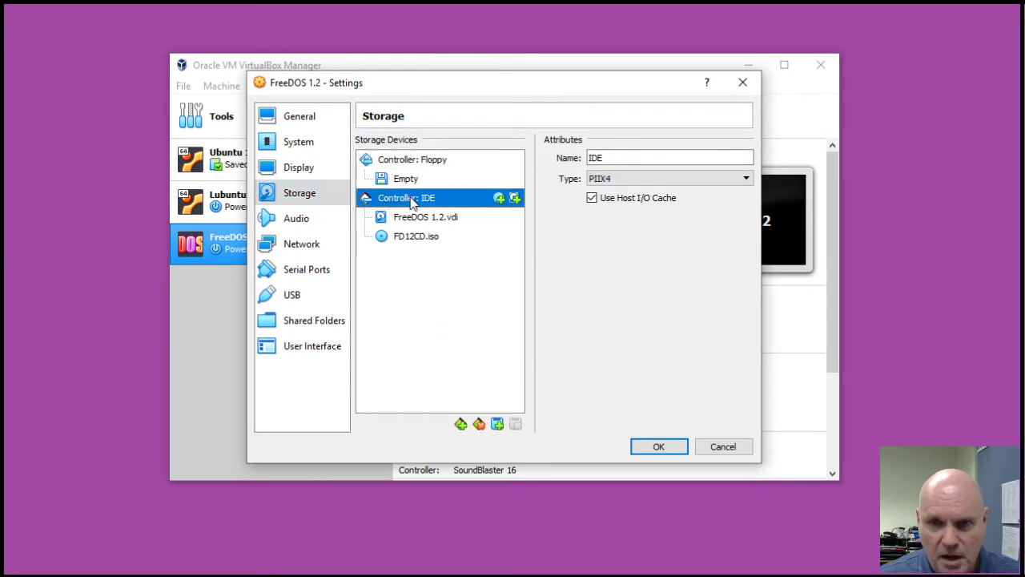
{"action": "left_click", "coordinate": [518, 198]}
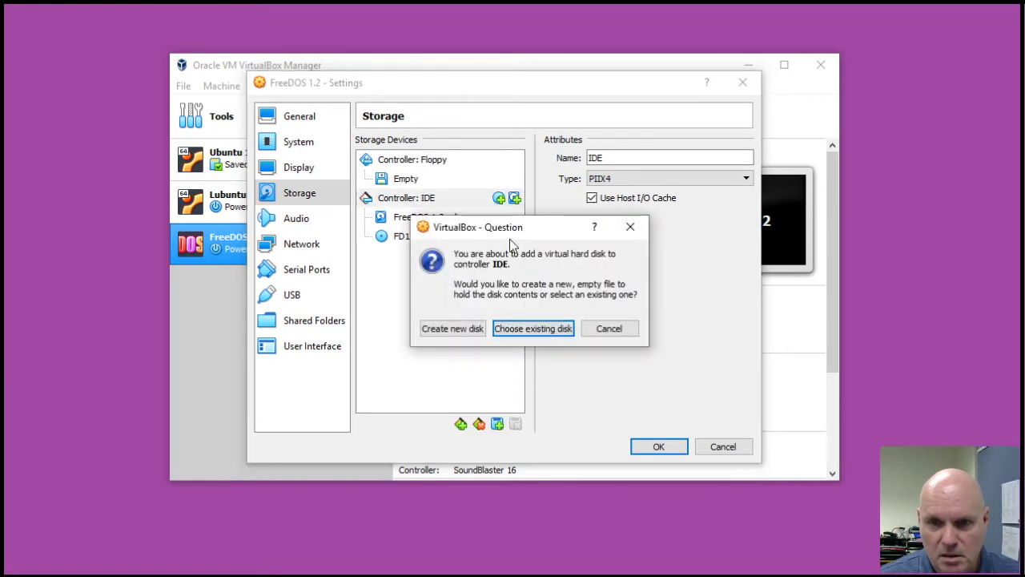
{"action": "left_click", "coordinate": [456, 330]}
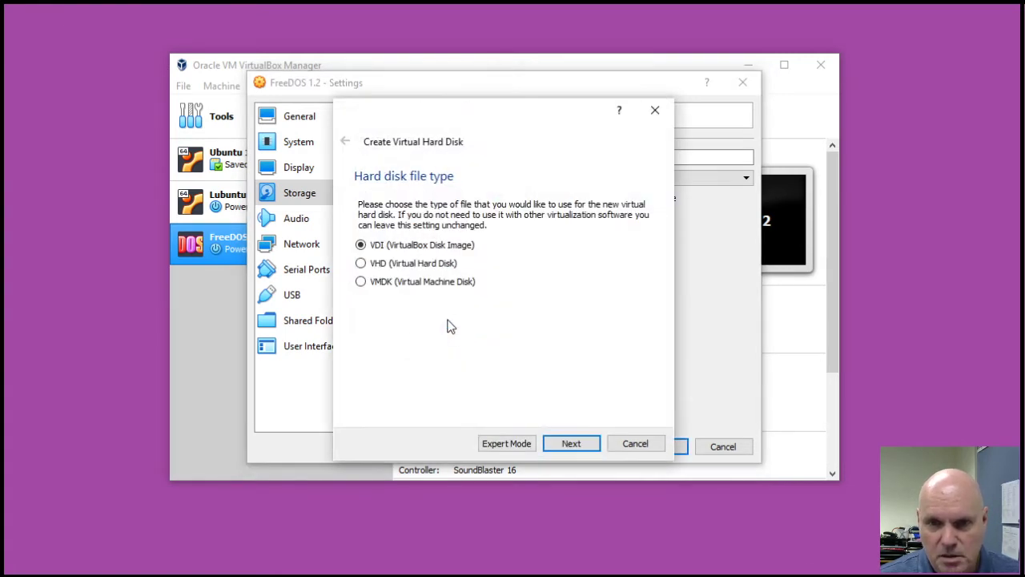
{"action": "left_click", "coordinate": [379, 268]}
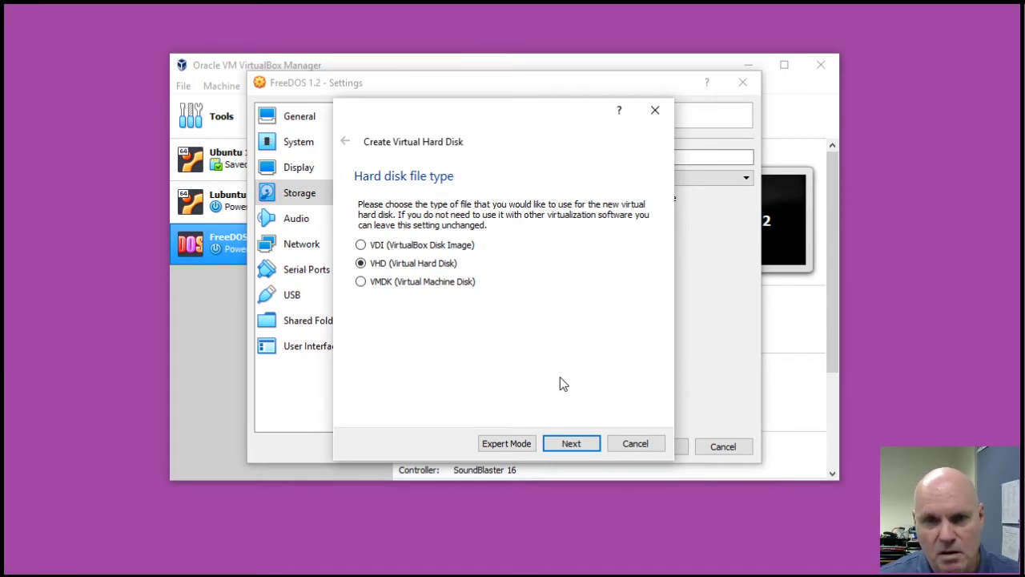
{"action": "left_click", "coordinate": [574, 447]}
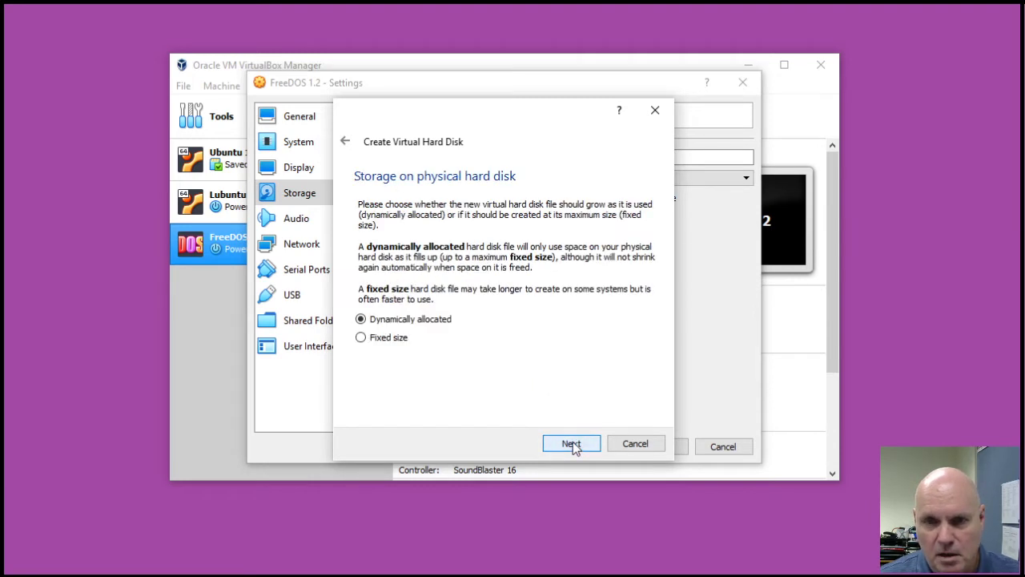
{"action": "left_click", "coordinate": [389, 338]}
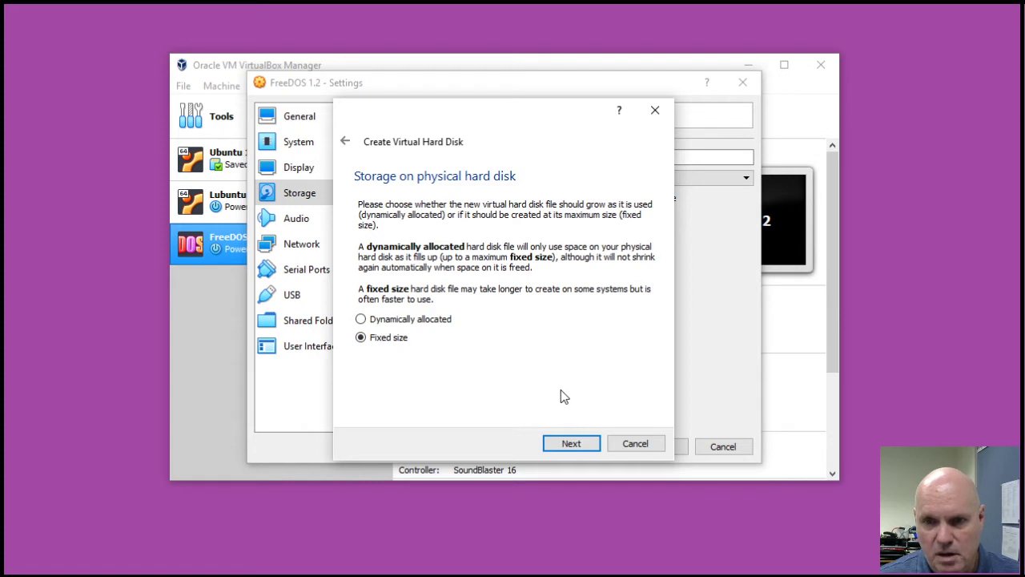
{"action": "left_click", "coordinate": [571, 444]}
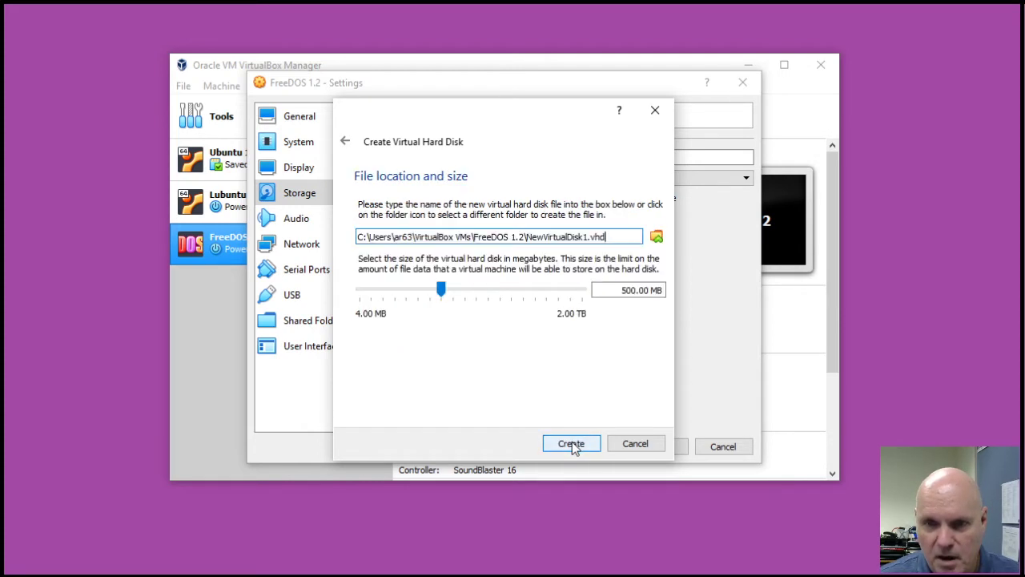
- Set the new disk's location to the msys64\rtems folder in the user's home folder and name the file rtems.vhd
{"action": "left_click", "coordinate": [657, 237]}
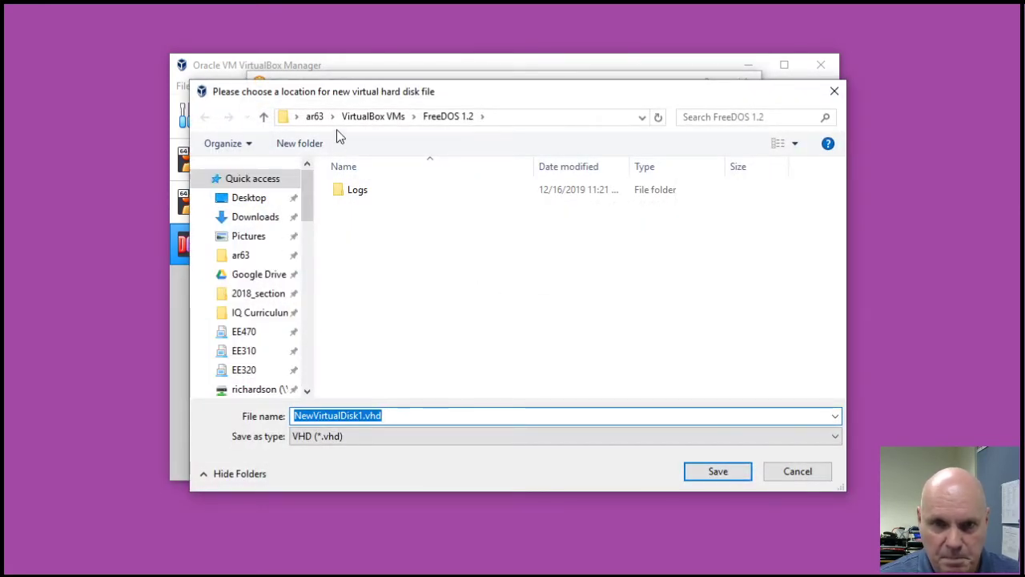
{"action": "left_click", "coordinate": [314, 116]}
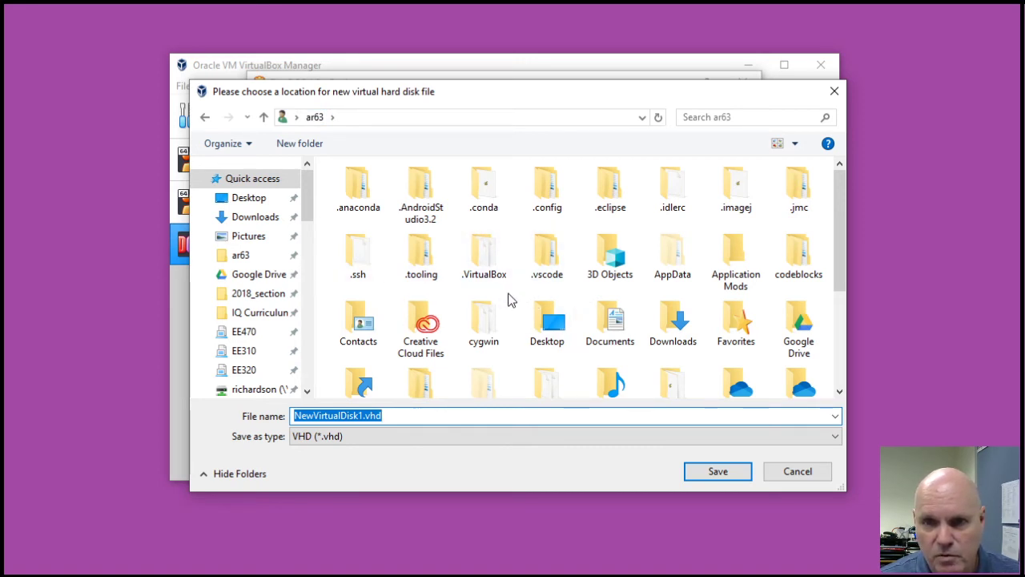
{"action": "scroll", "coordinate": [514, 303], "scroll_direction": "down", "scroll_amount": 3}
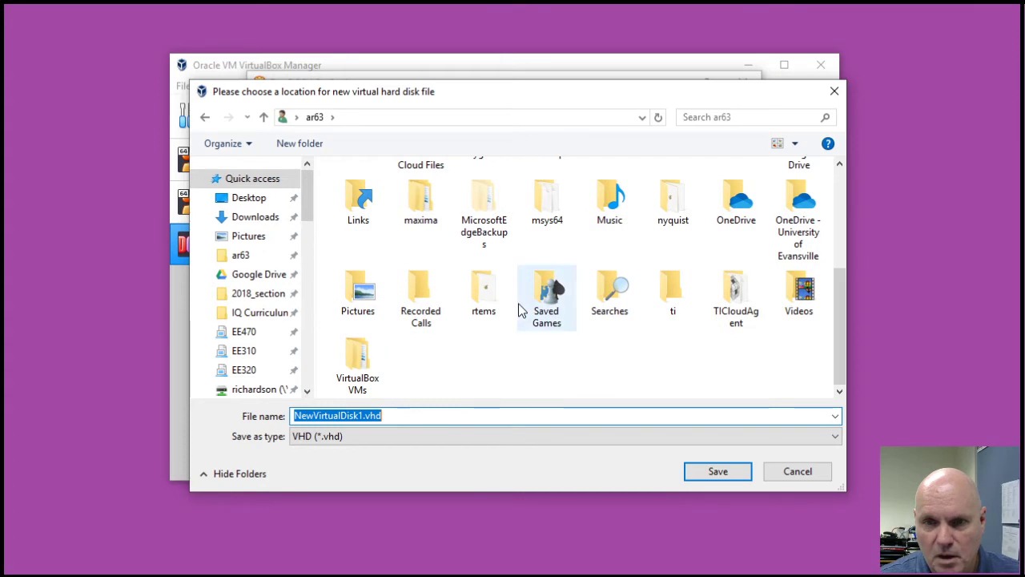
{"action": "double_click", "coordinate": [548, 200]}
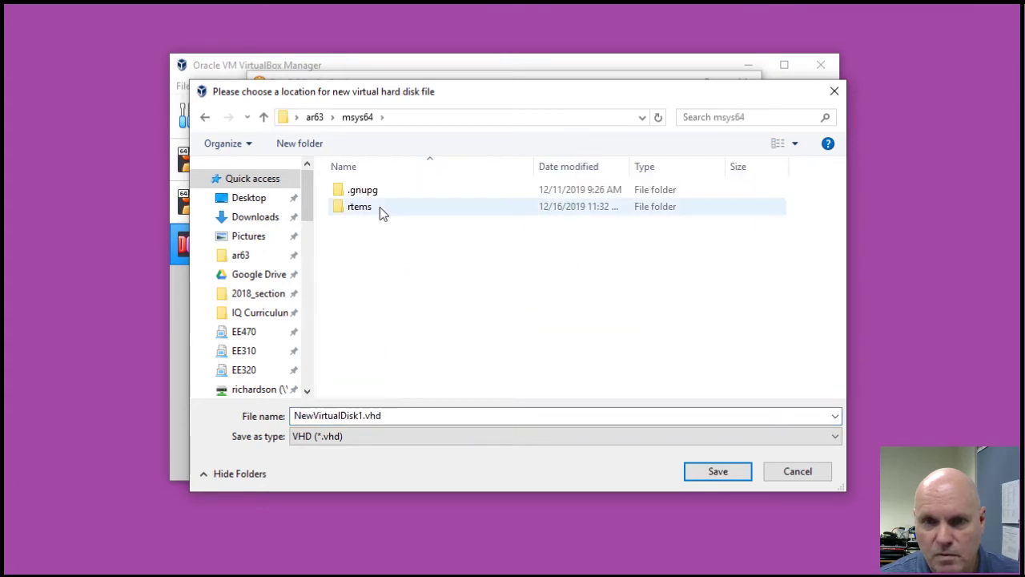
{"action": "double_click", "coordinate": [354, 206]}
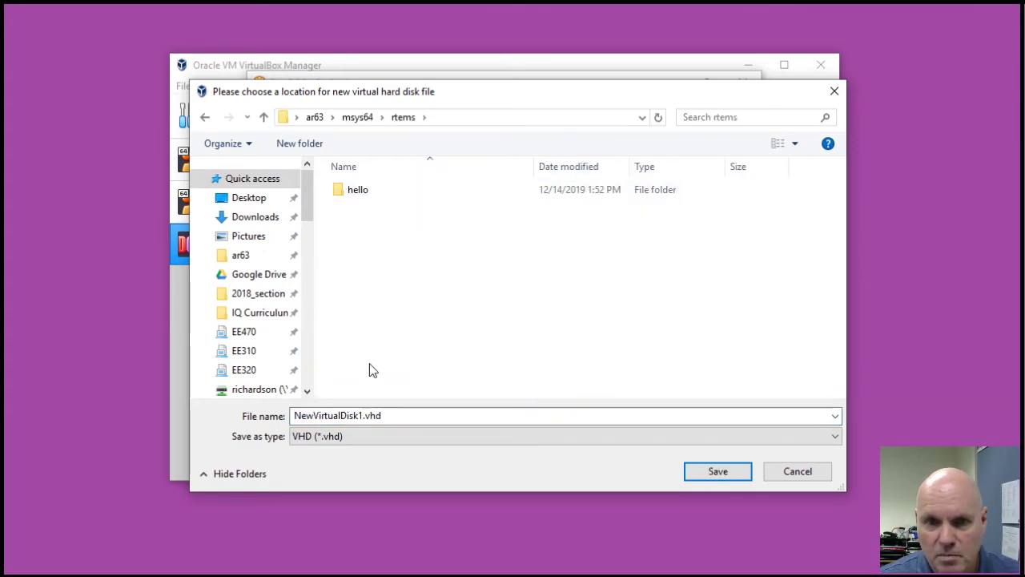
{"action": "double_click", "coordinate": [357, 416]}
{"action": "type", "text": "r"}
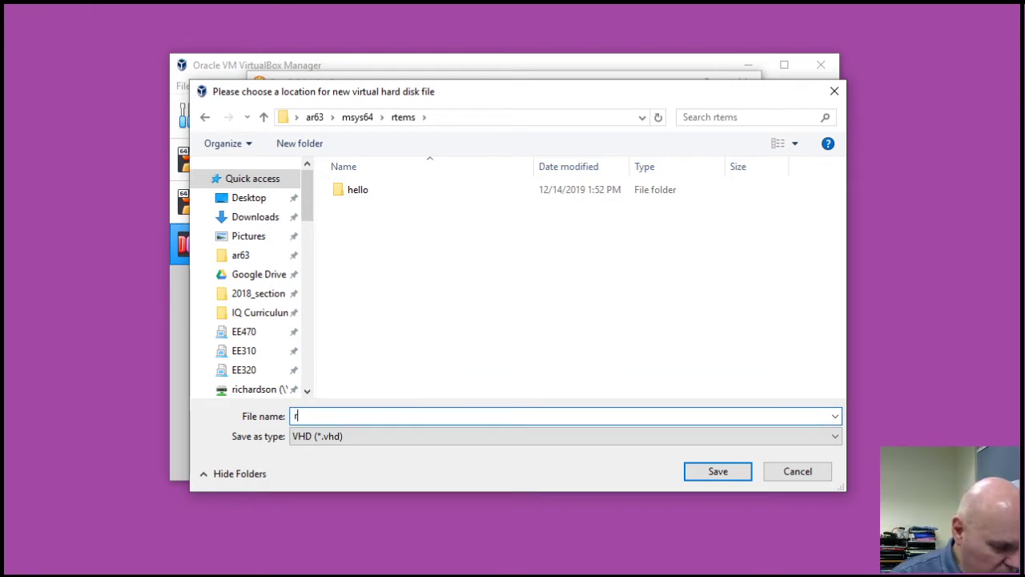
{"action": "type", "text": "tems."}
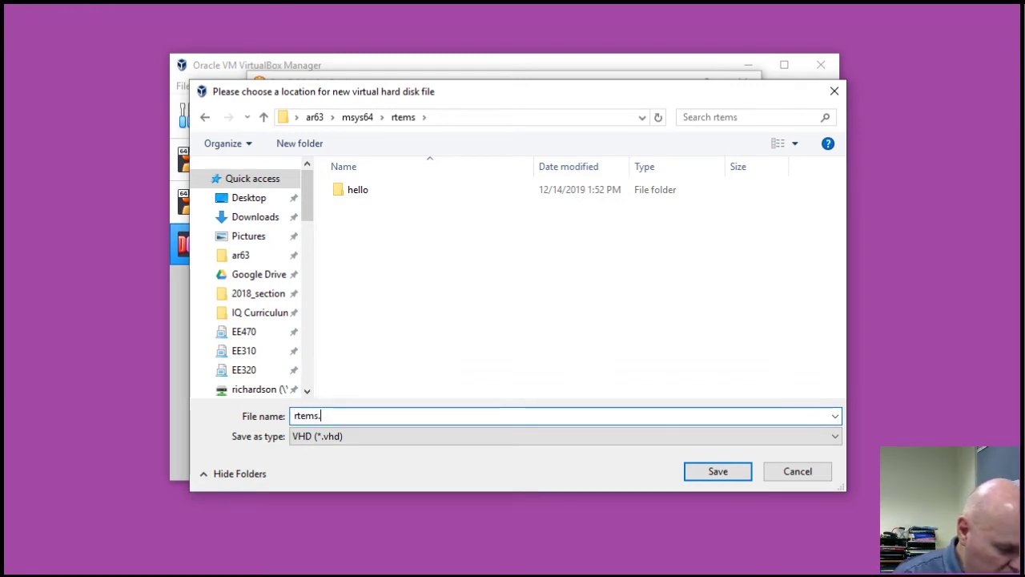
{"action": "type", "text": "vhd"}
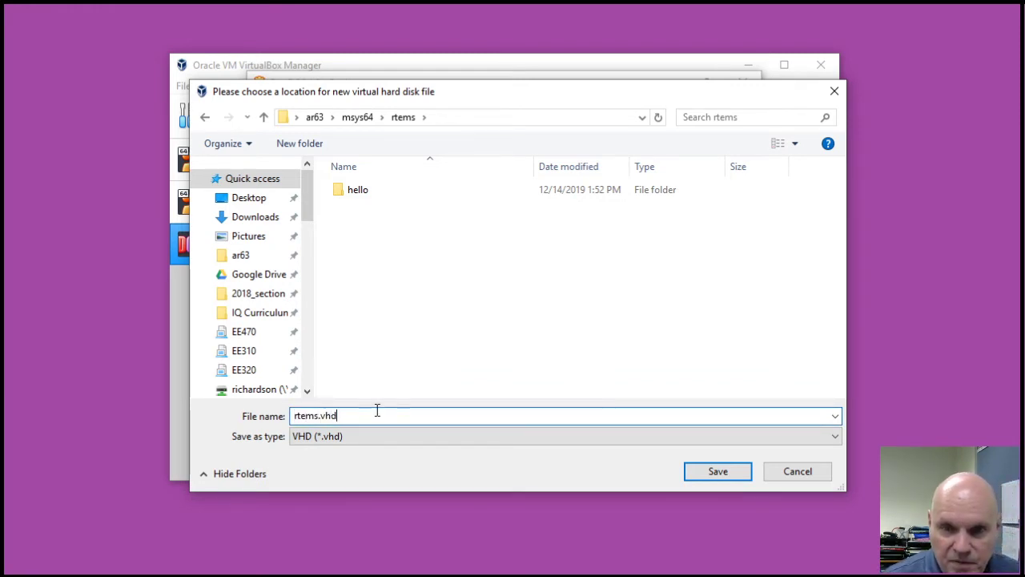
{"action": "left_click", "coordinate": [719, 471]}
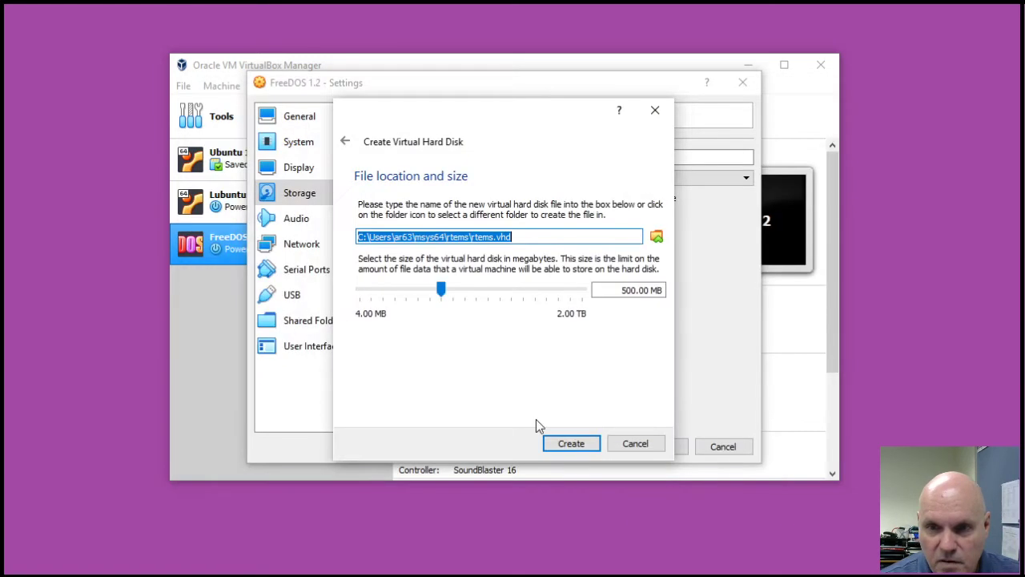
- Set the virtual disk size to 50 MB, create the disk and save the machine's storage settings
{"action": "left_click", "coordinate": [625, 289]}
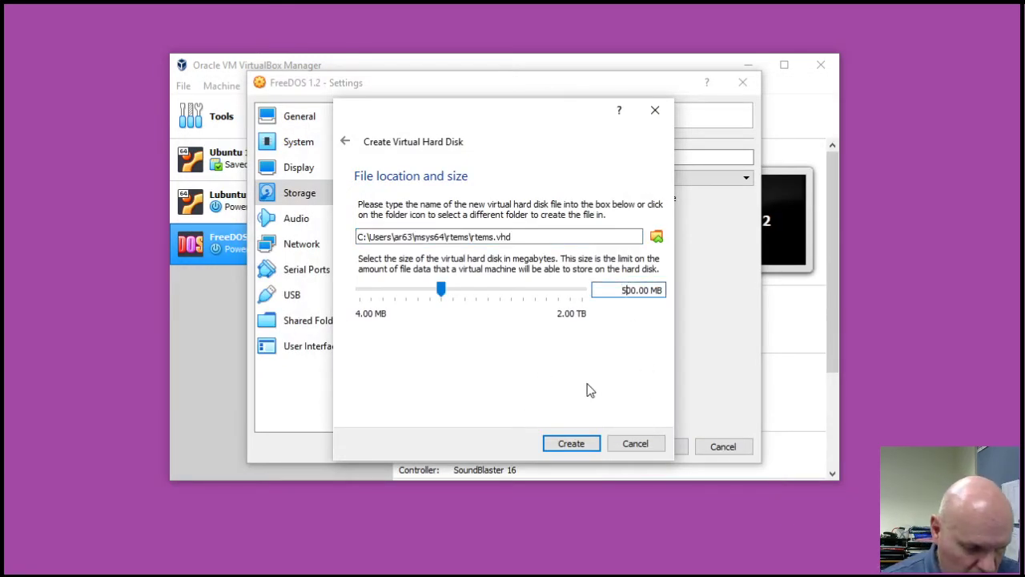
{"action": "key", "text": "Delete"}
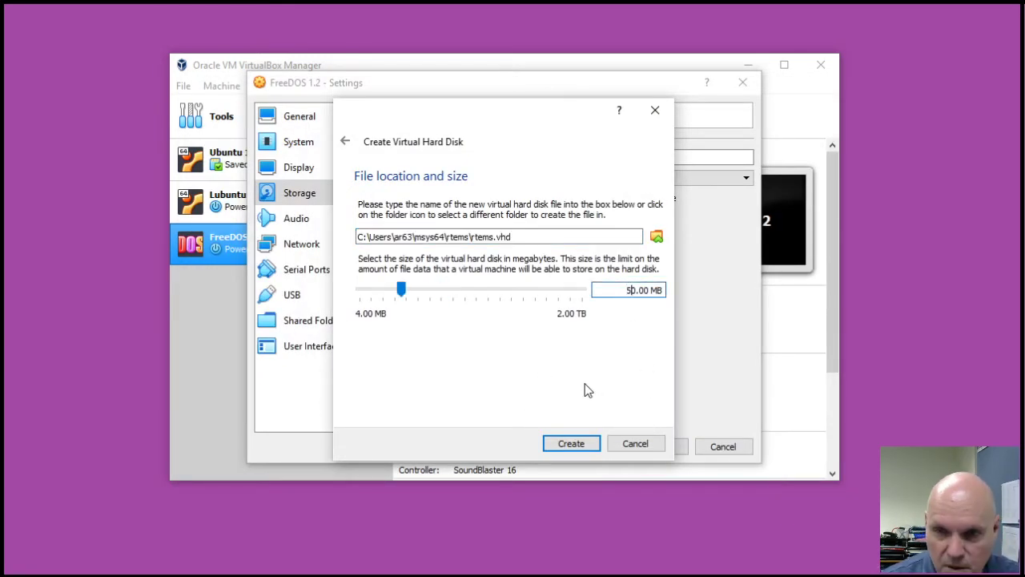
{"action": "left_click", "coordinate": [572, 445]}
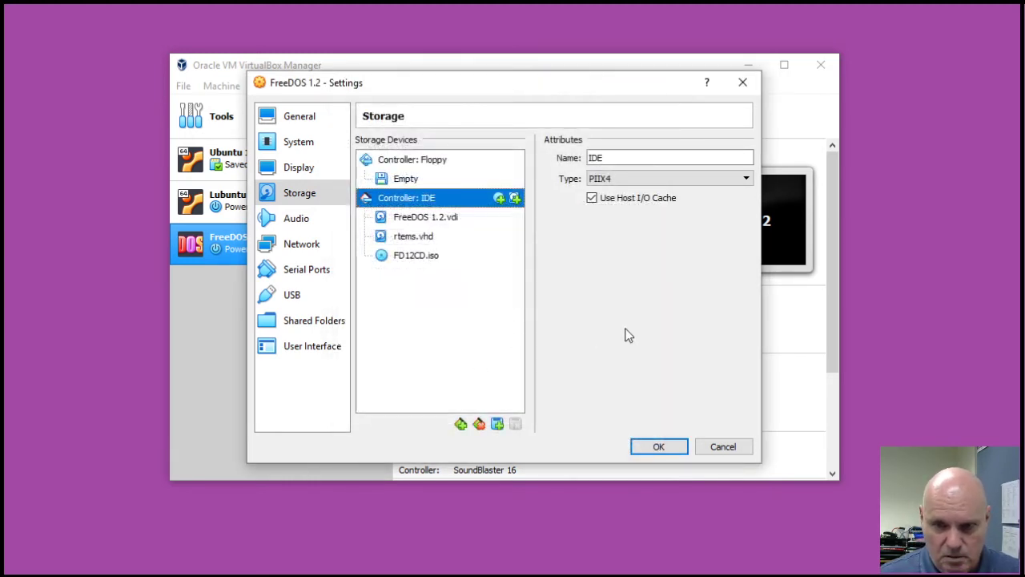
{"action": "left_click", "coordinate": [652, 445]}
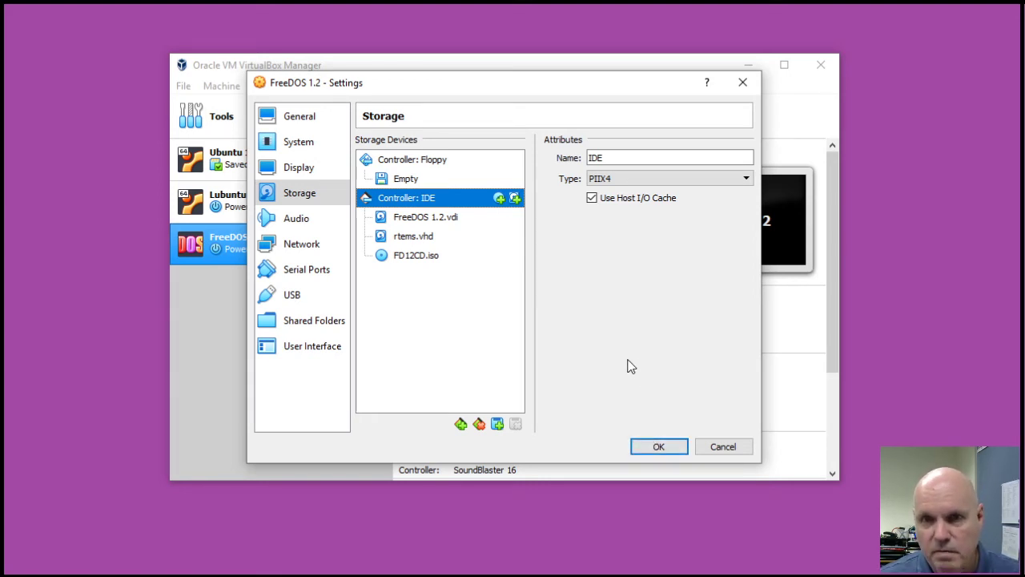
{"action": "left_click", "coordinate": [657, 452]}
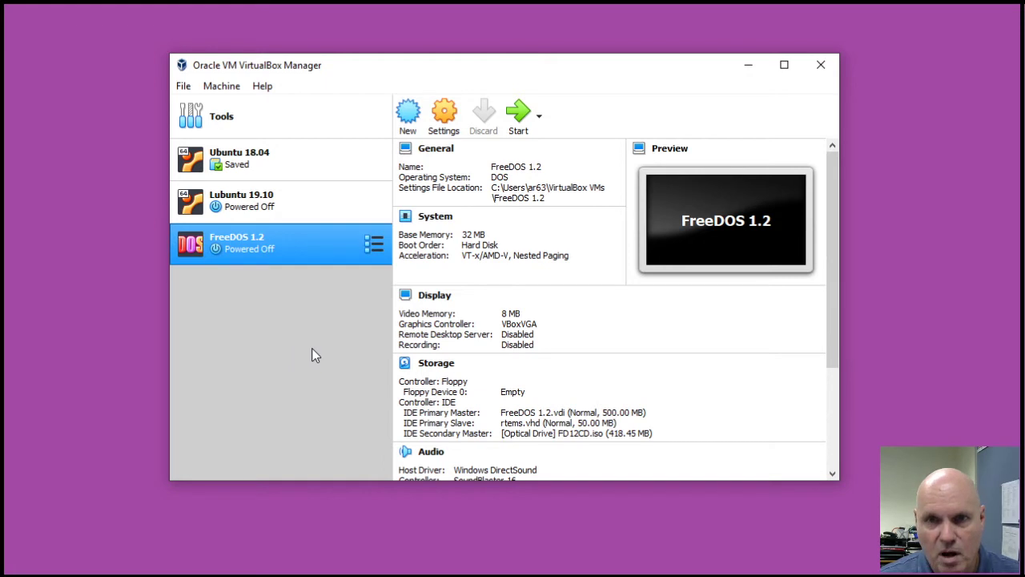
- Start the FreeDOS 1.2 machine and boot FreeDOS with EMM386 (Expanded Memory) and SHARE loaded
{"action": "left_click", "coordinate": [518, 114]}
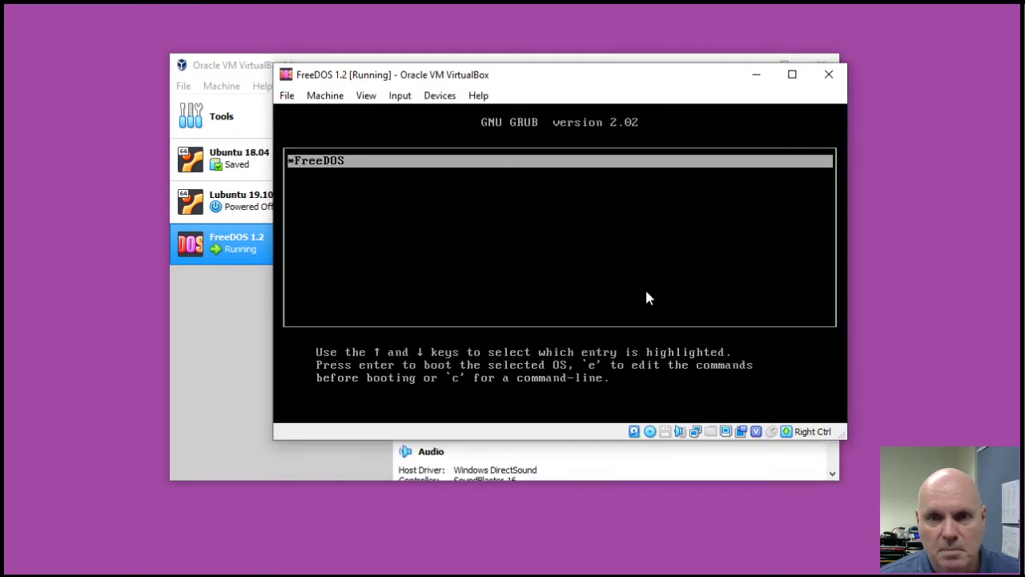
{"action": "key", "text": "Return"}
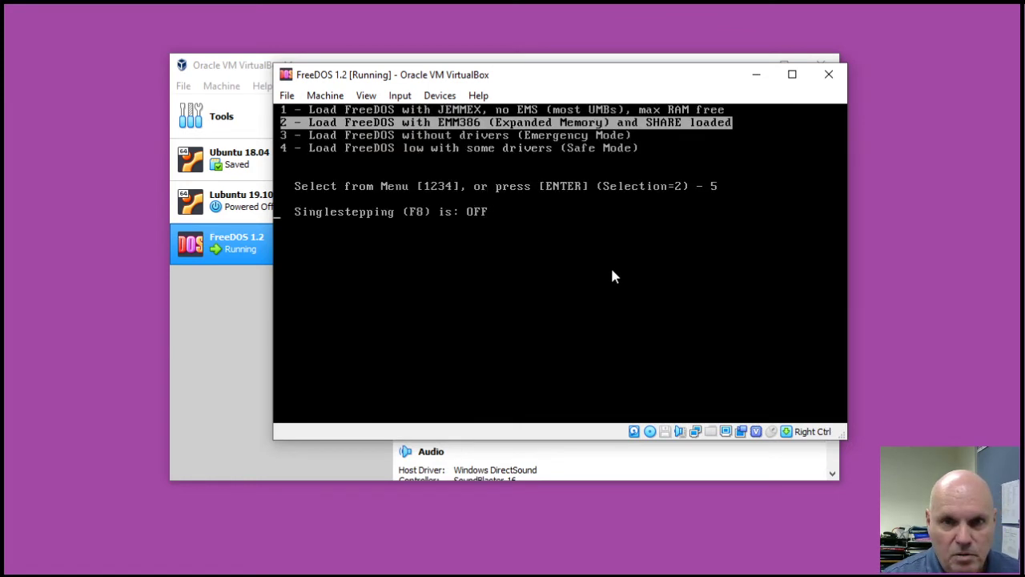
{"action": "key", "text": "Return"}
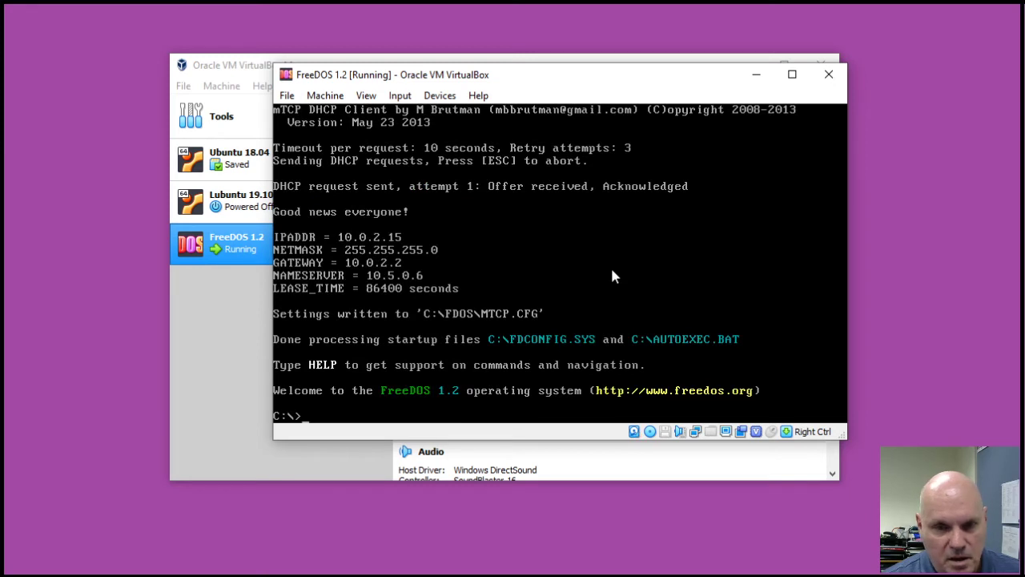
- Run fdisk with large disk (FAT32) support and change the current fixed disk drive to 2
{"action": "type", "text": "fdisk"}
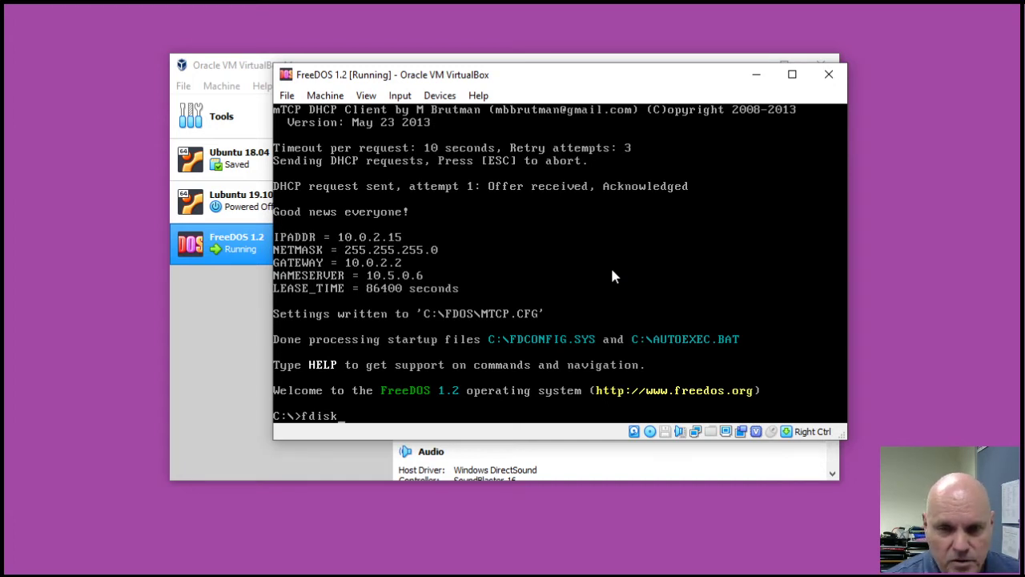
{"action": "key", "text": "Return"}
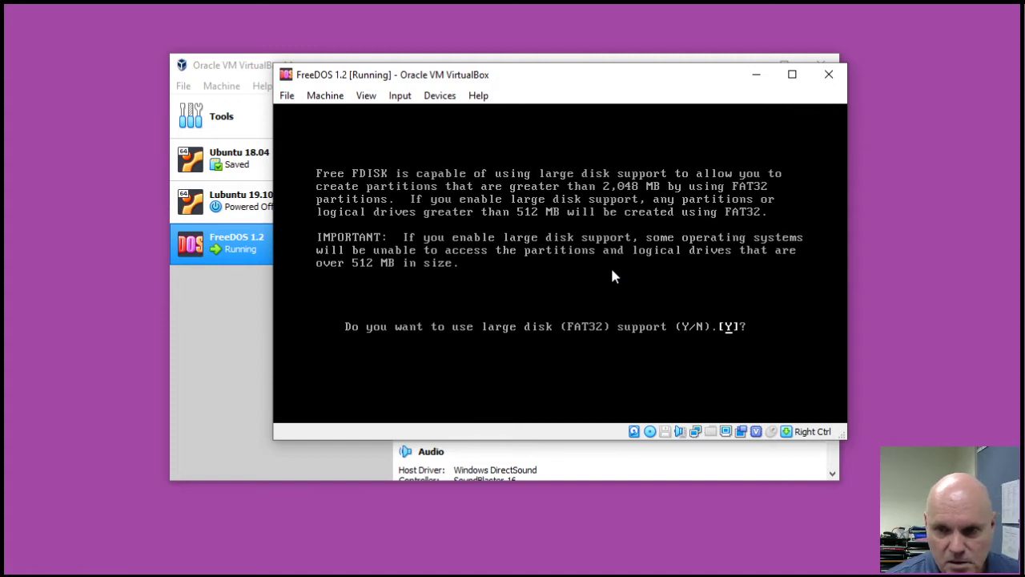
{"action": "key", "text": "Return"}
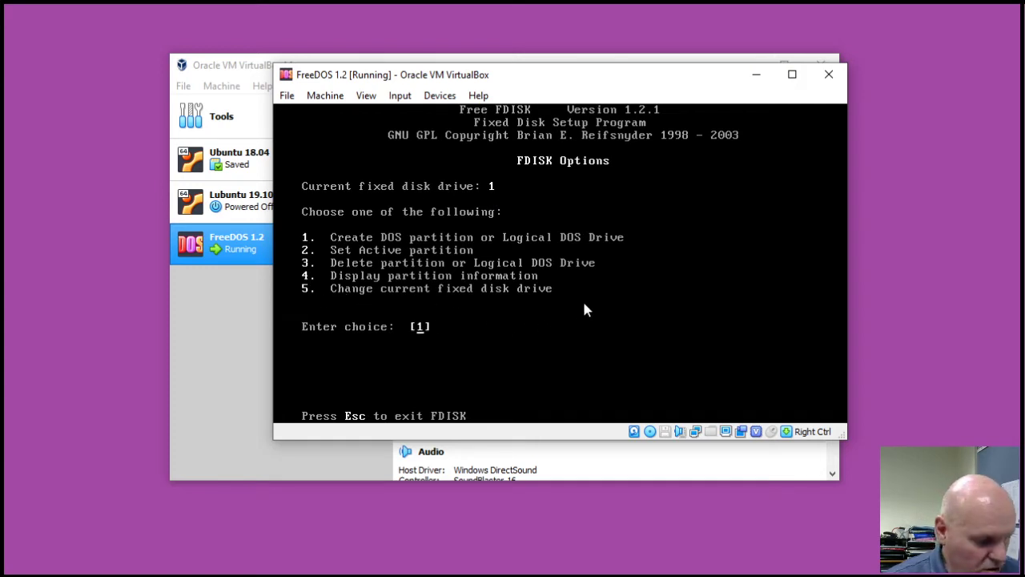
{"action": "type", "text": "5"}
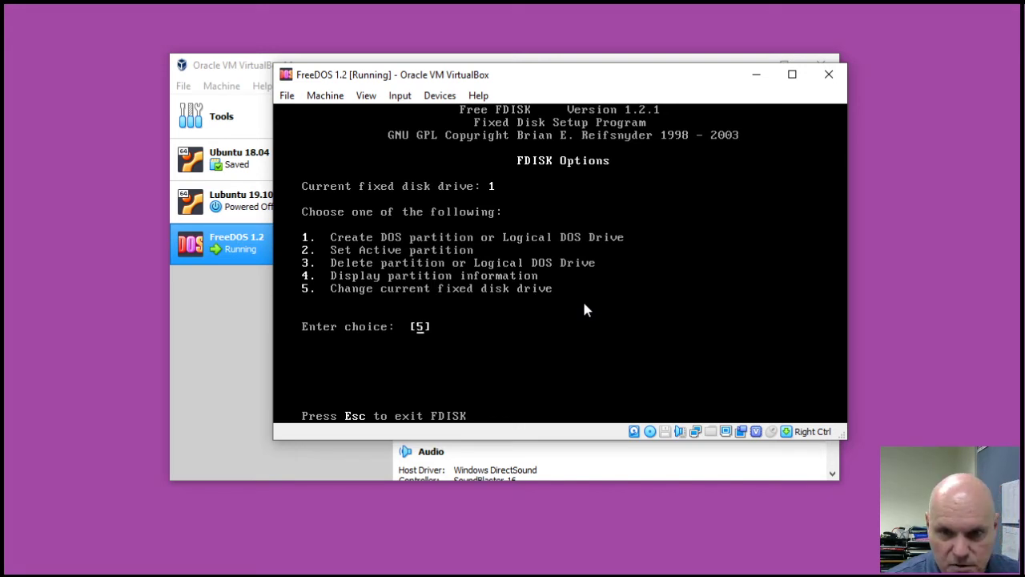
{"action": "key", "text": "Return"}
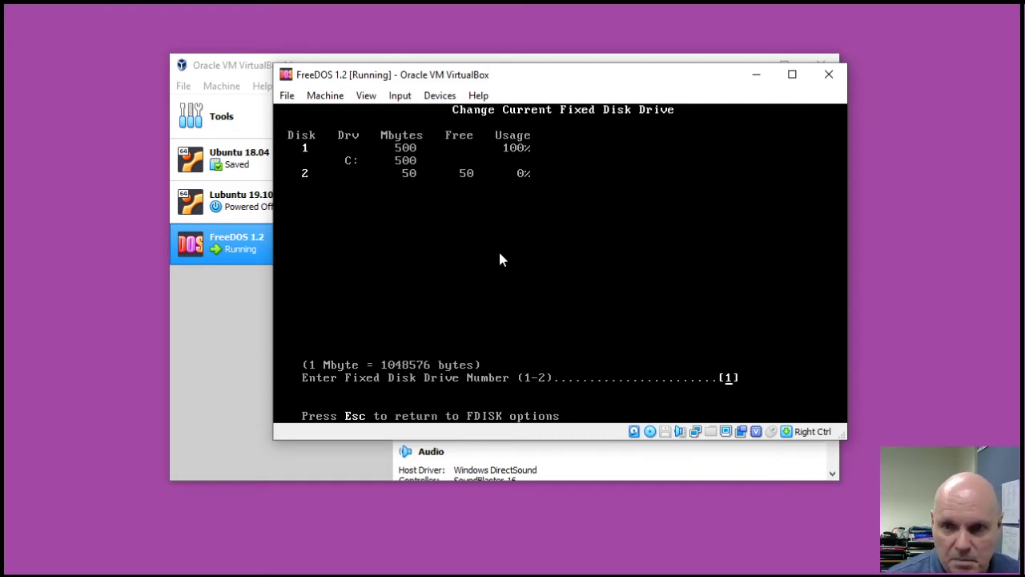
{"action": "type", "text": "2"}
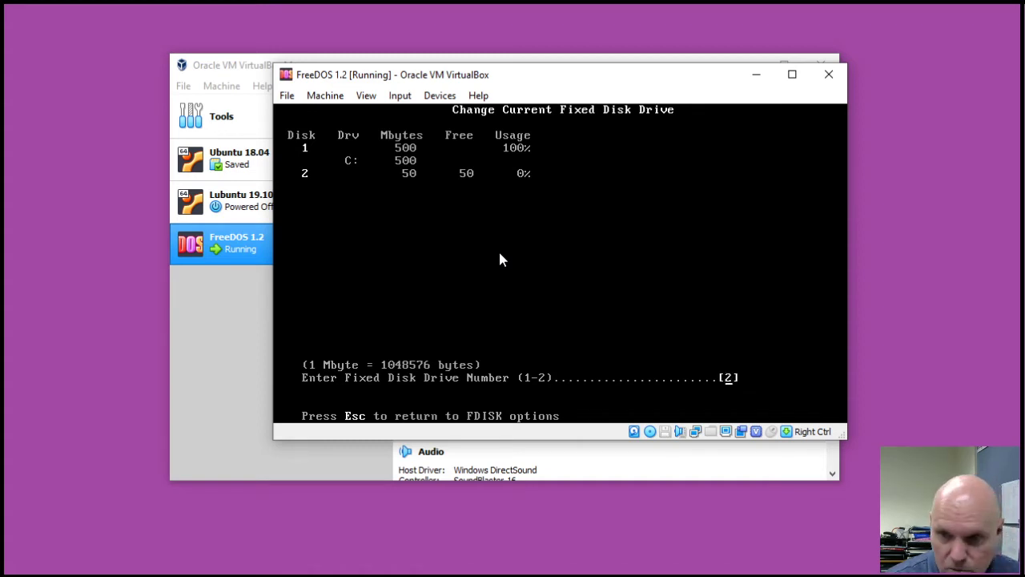
{"action": "key", "text": "Return"}
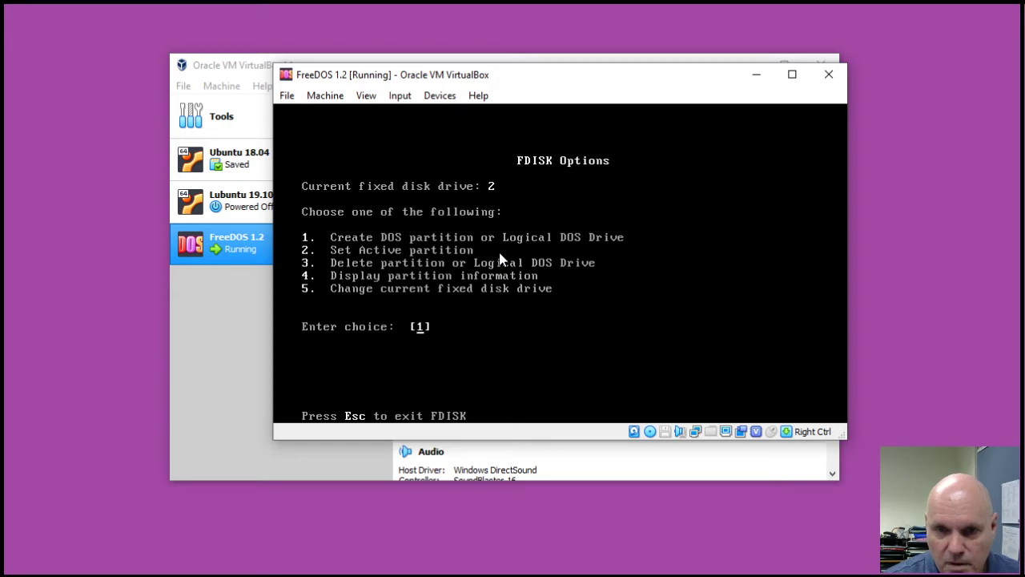
- Create a primary DOS partition using the maximum available size on fixed disk 2 and exit FDISK
{"action": "key", "text": "Return"}
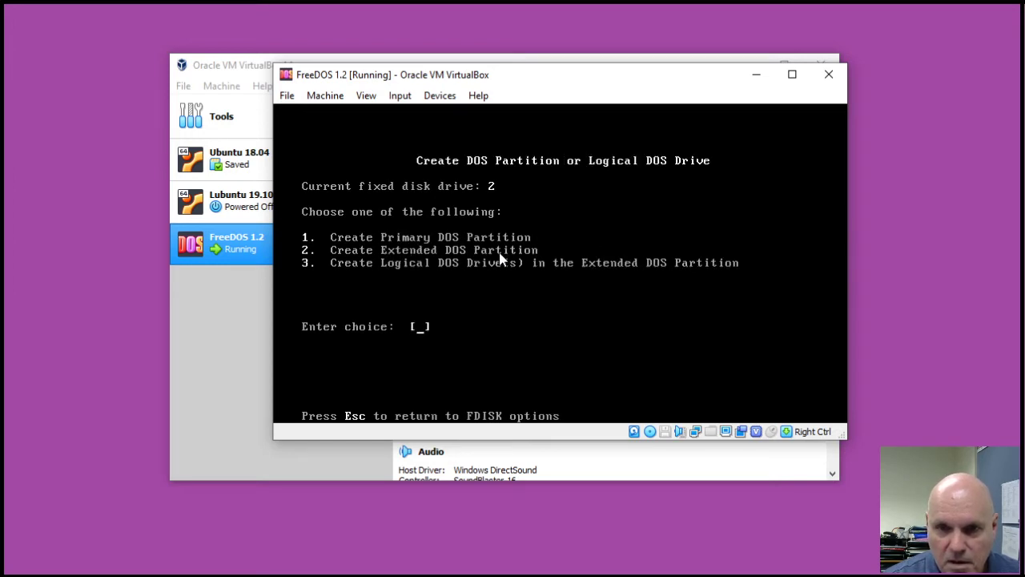
{"action": "type", "text": "1"}
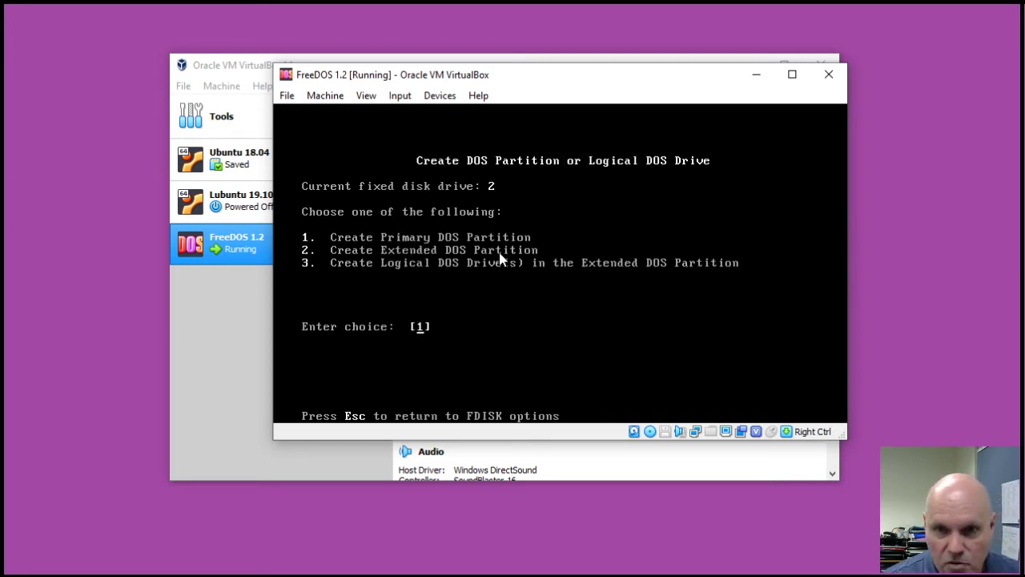
{"action": "key", "text": "Return"}
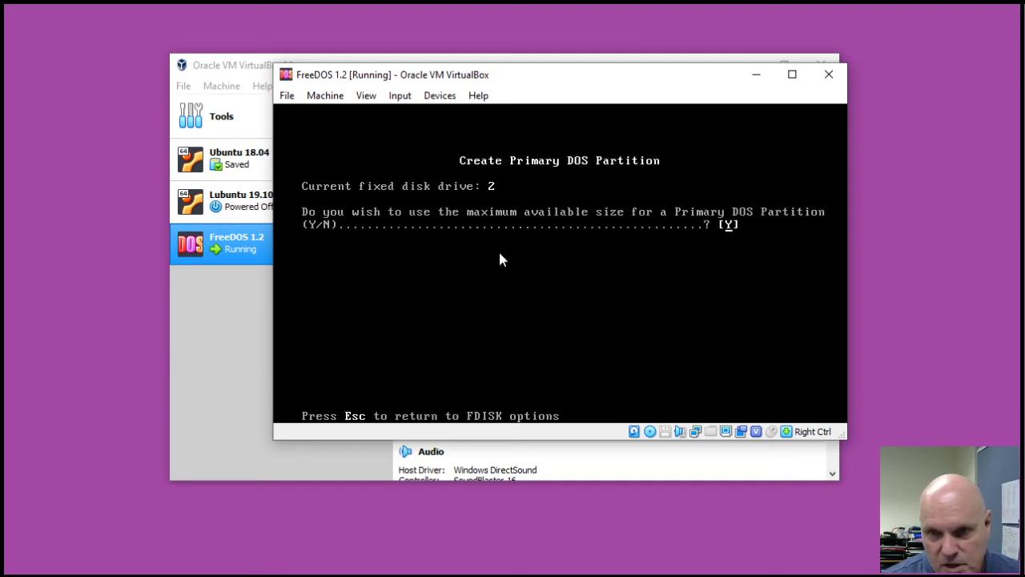
{"action": "key", "text": "Return"}
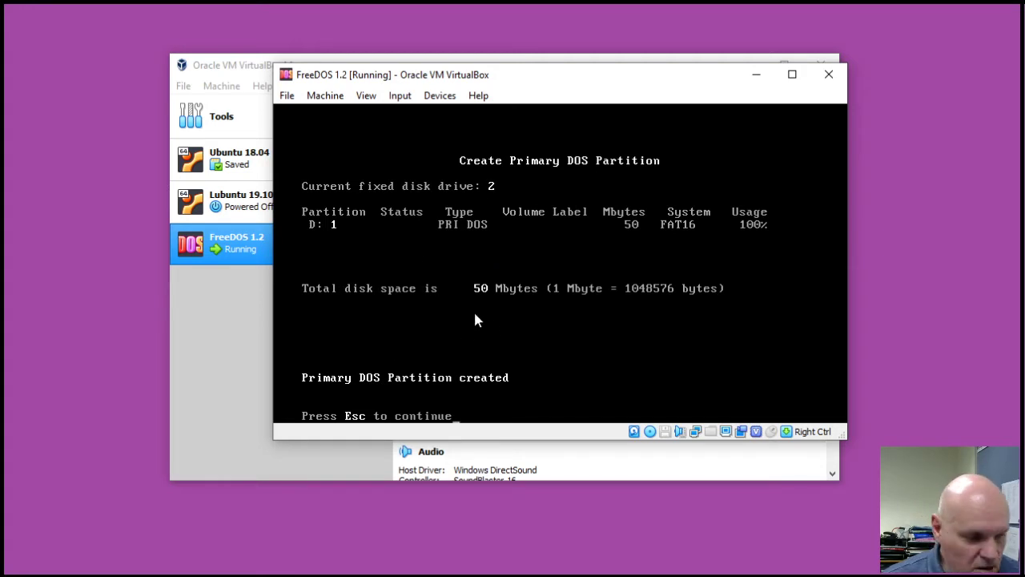
{"action": "key", "text": "Escape"}
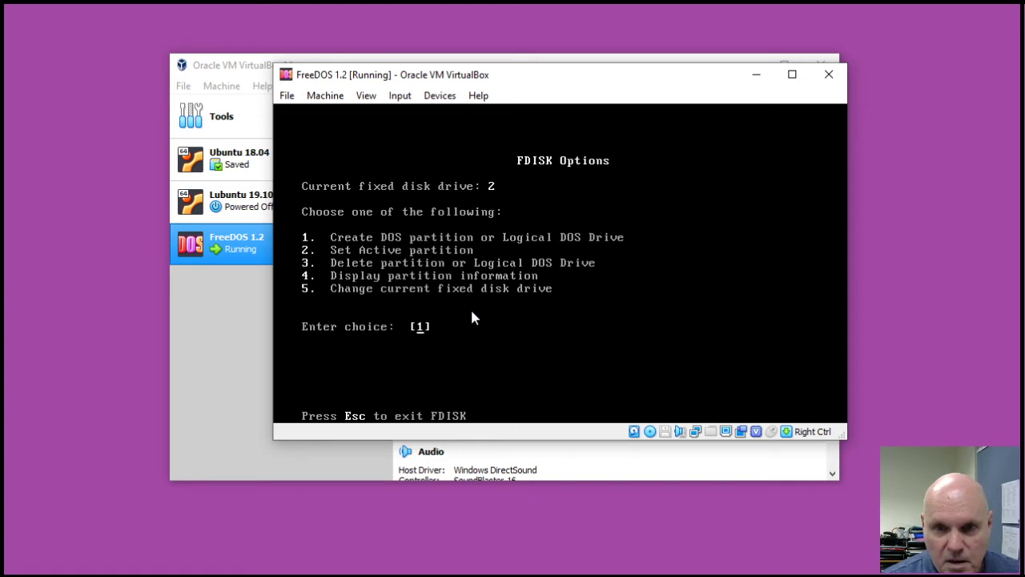
{"action": "key", "text": "Escape"}
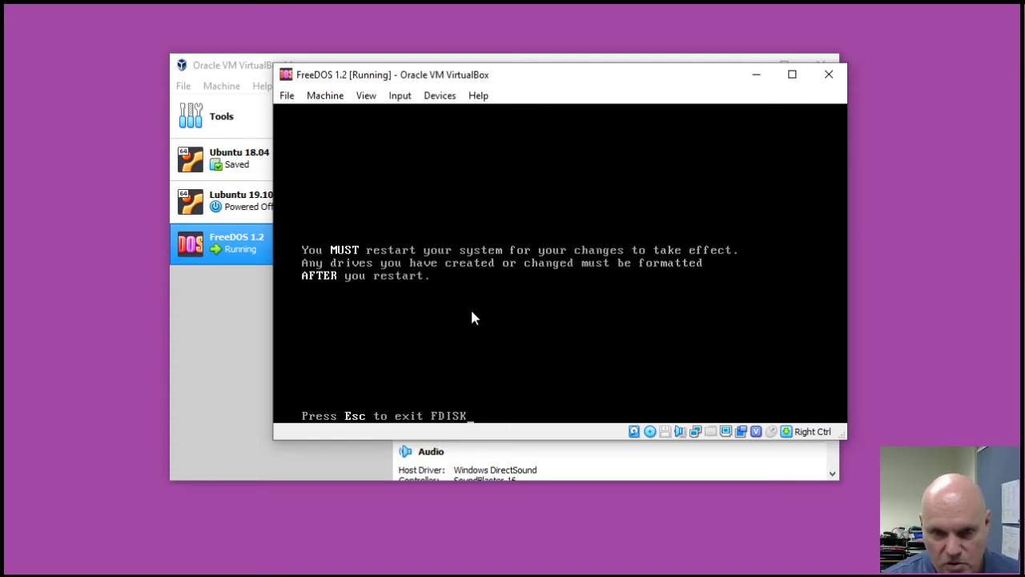
{"action": "key", "text": "Escape"}
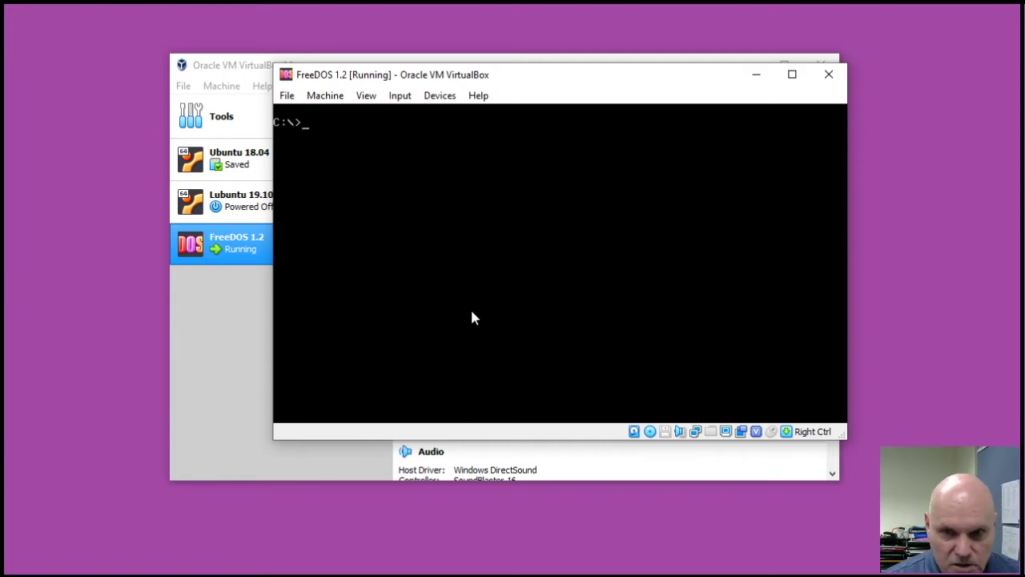
- Reboot the virtual machine and load FreeDOS with EMM386 (Expanded Memory) and SHARE again
{"action": "type", "text": "restart"}
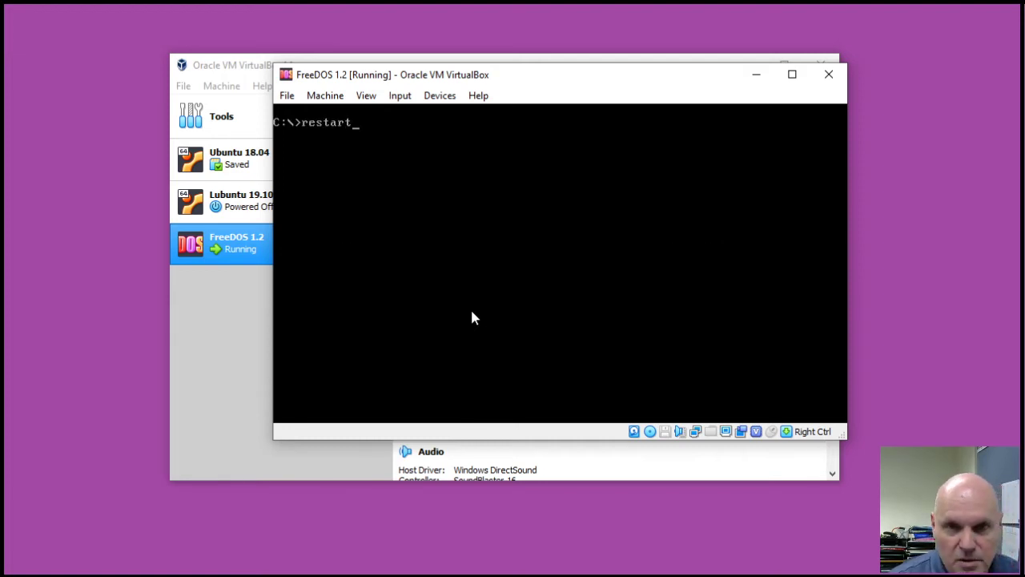
{"action": "key", "text": "Return"}
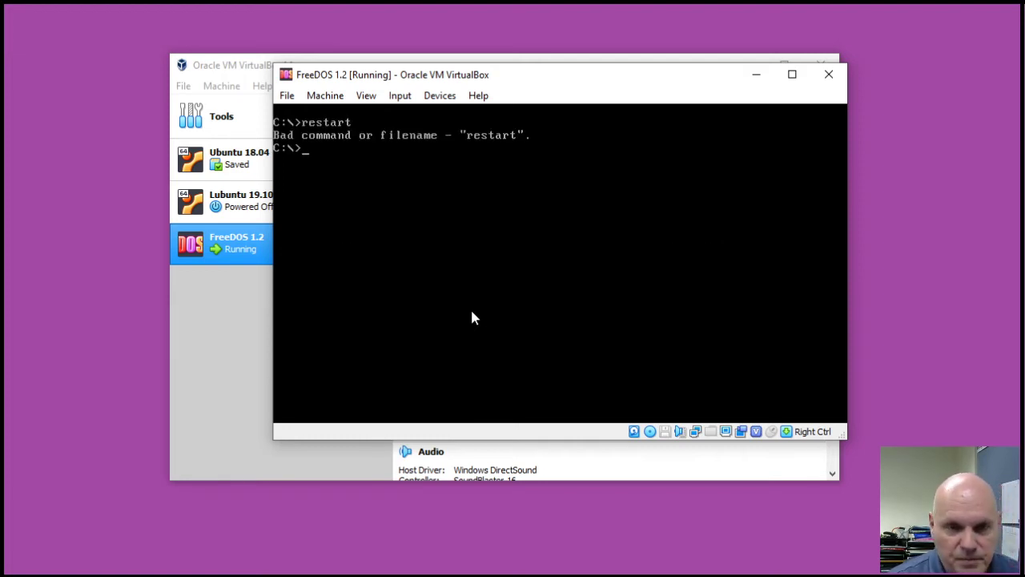
{"action": "type", "text": "rebp"}
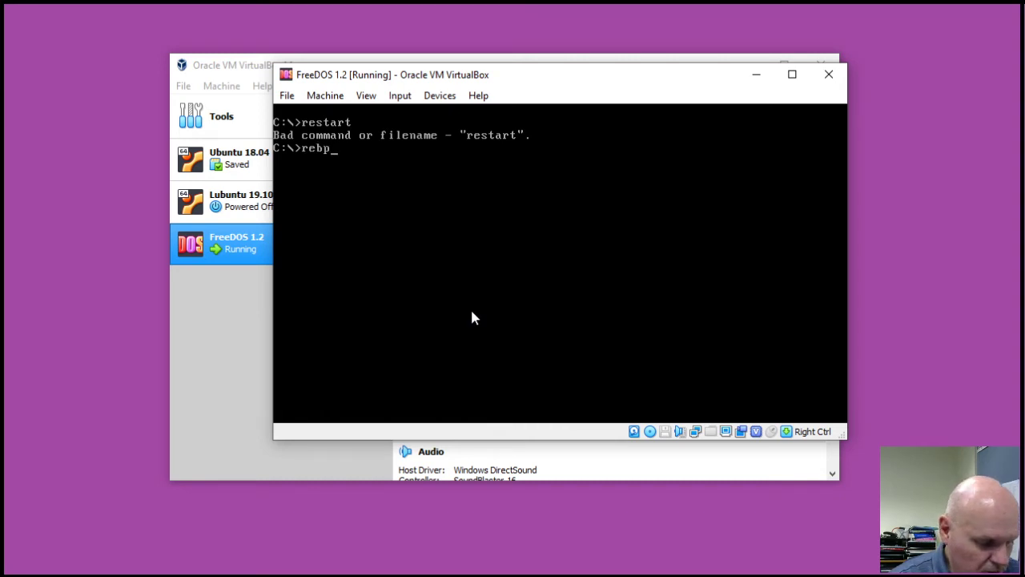
{"action": "key", "text": "BackSpace"}
{"action": "type", "text": "oot"}
{"action": "key", "text": "Return"}
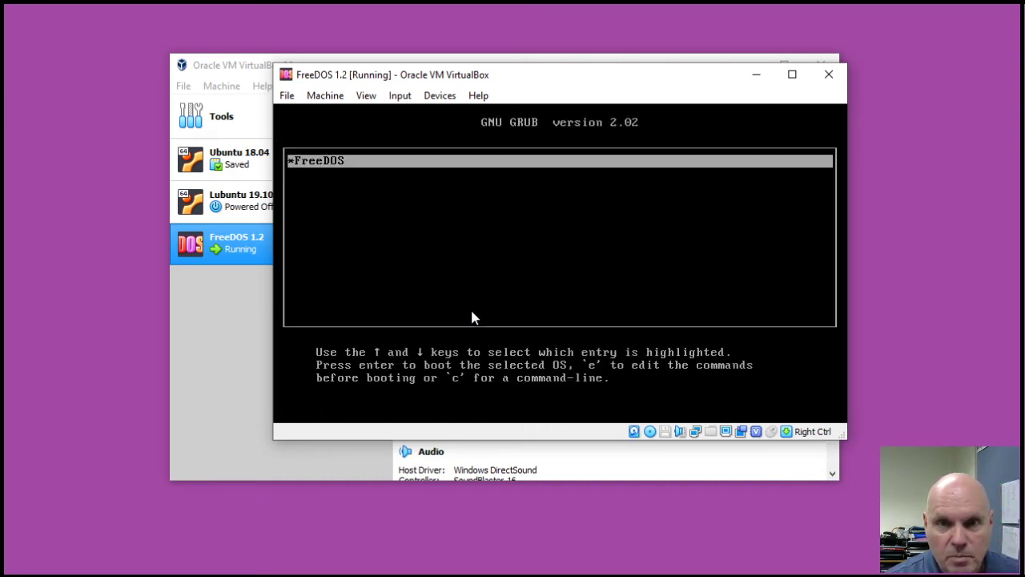
{"action": "key", "text": "Return"}
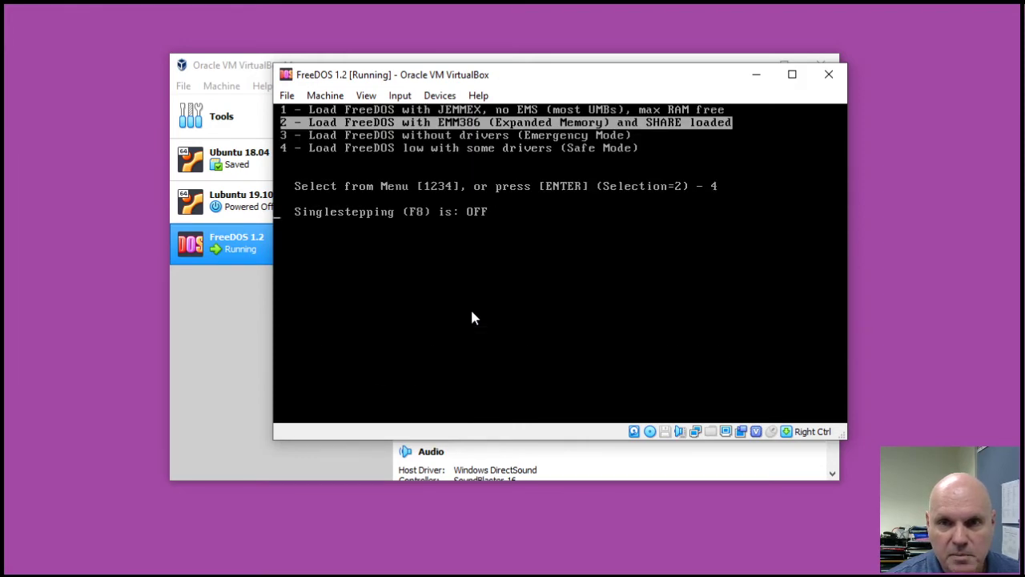
{"action": "key", "text": "Return"}
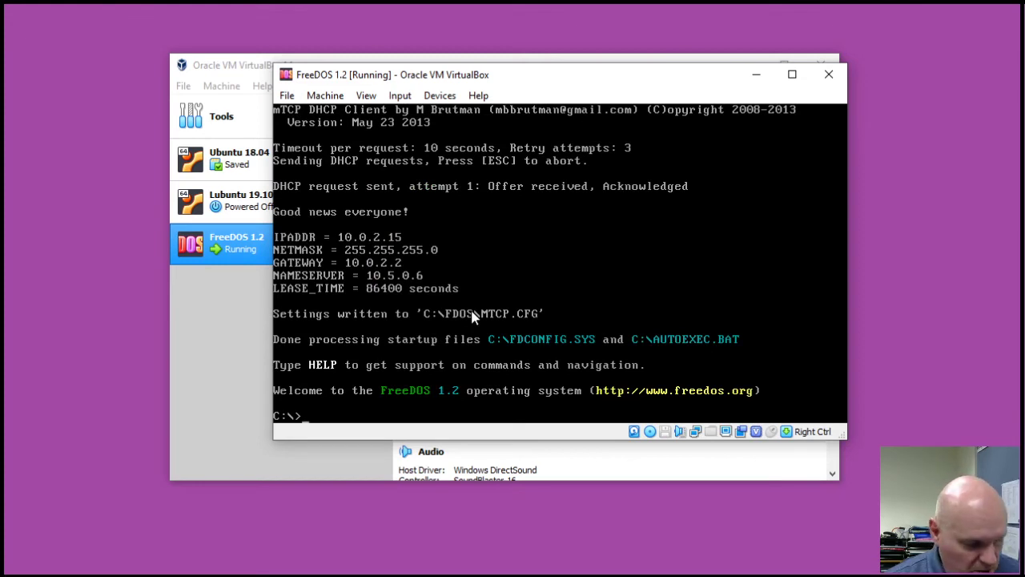
- Run format on drive d: and confirm with YES that all its data may be erased
{"action": "type", "text": "format"}
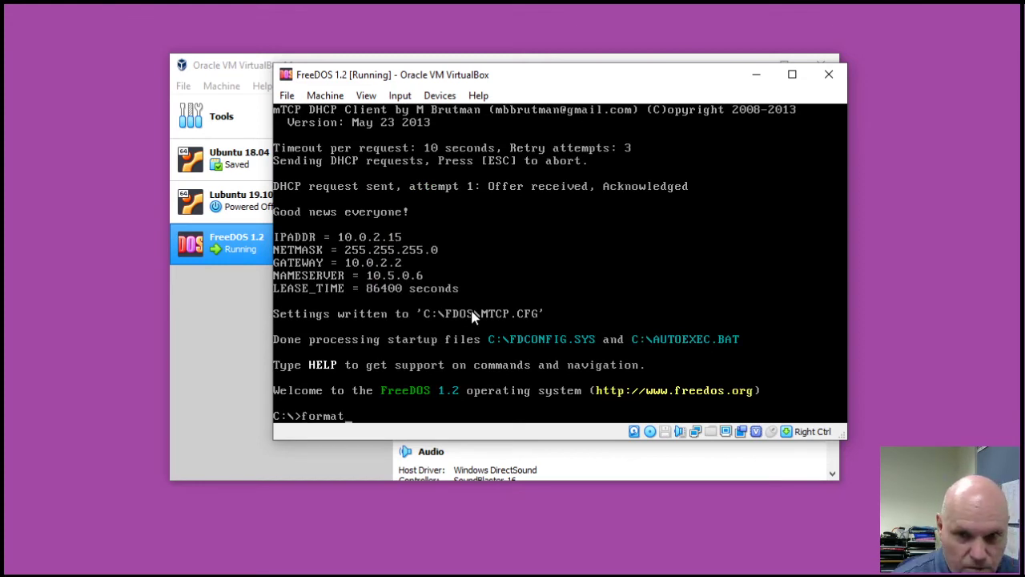
{"action": "type", "text": " d:"}
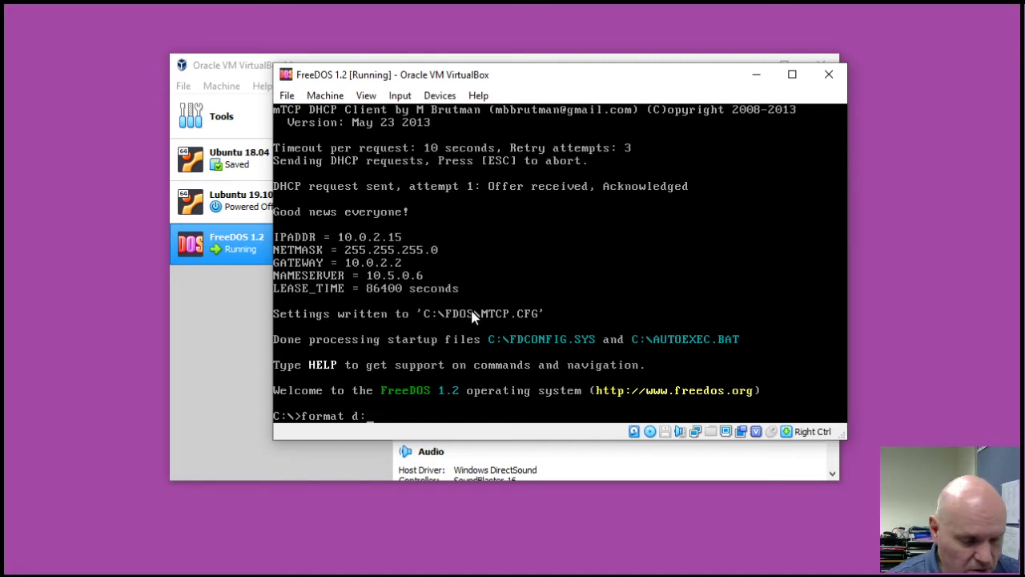
{"action": "key", "text": "Return"}
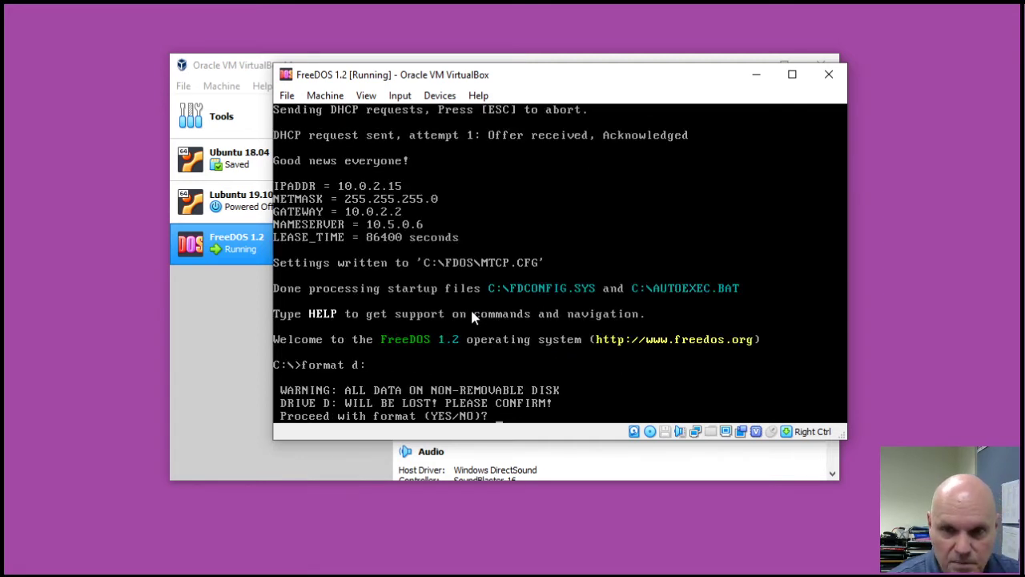
{"action": "type", "text": "YES"}
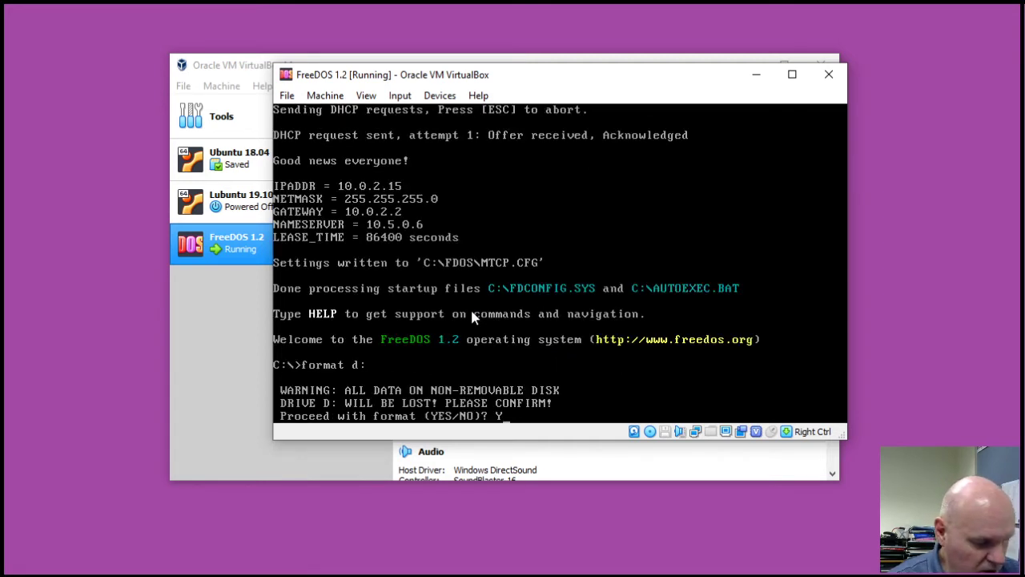
{"action": "key", "text": "Return"}
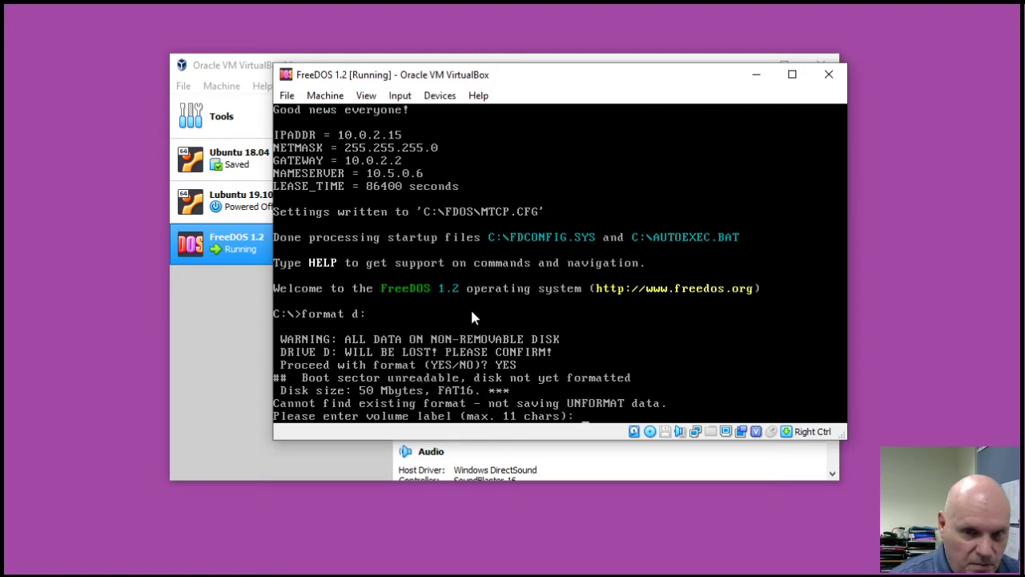
- Give the volume being formatted the label RTEMS and let the format finish
{"action": "type", "text": "RETME"}
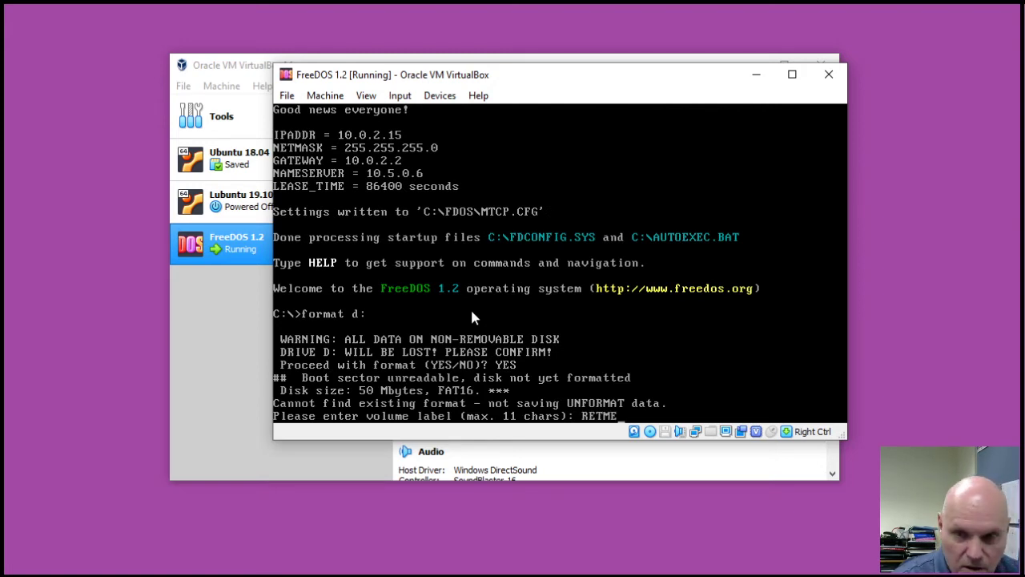
{"action": "key", "text": "BackSpace"}
{"action": "key", "text": "BackSpace"}
{"action": "key", "text": "BackSpace"}
{"action": "key", "text": "BackSpace"}
{"action": "type", "text": "TEMS"}
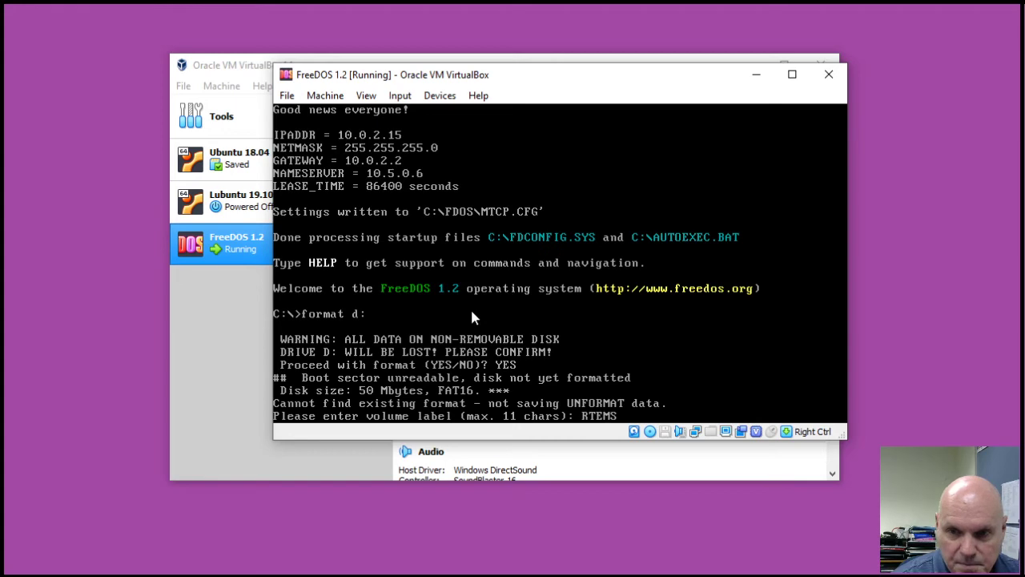
{"action": "key", "text": "Return"}
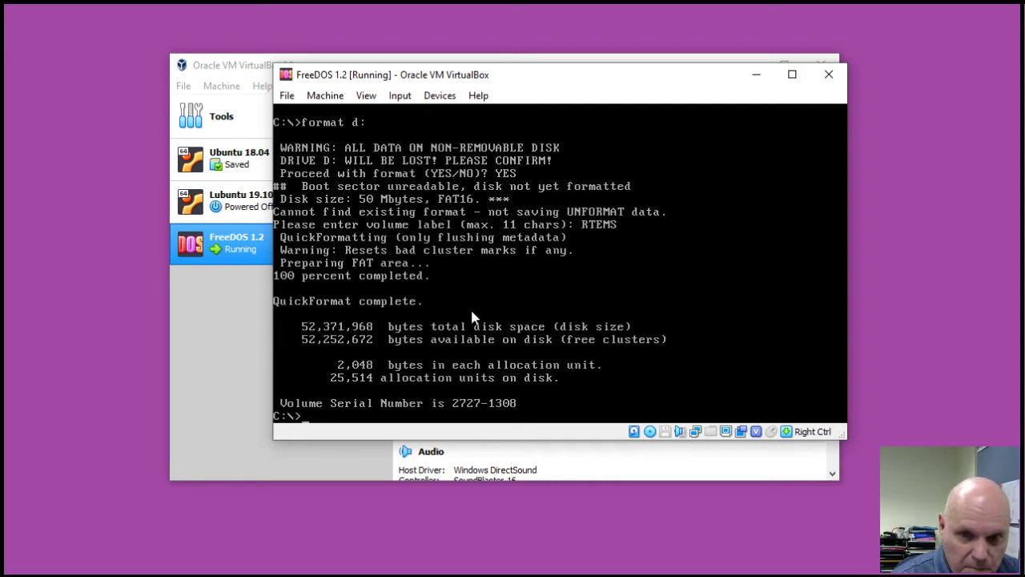
- Change to the grub directory on drive C: and list its contents
{"action": "type", "text": "cd grub"}
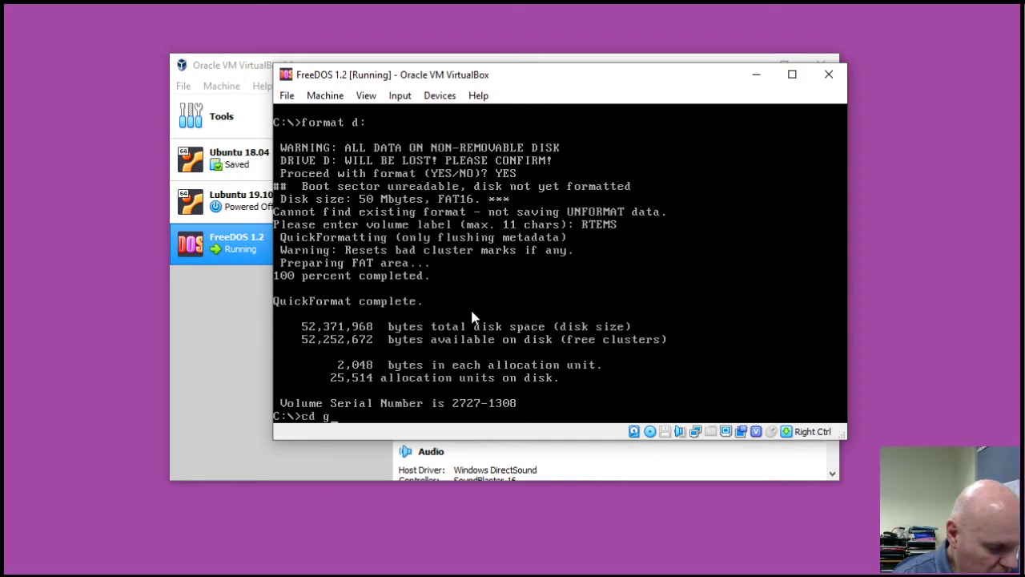
{"action": "key", "text": "Return"}
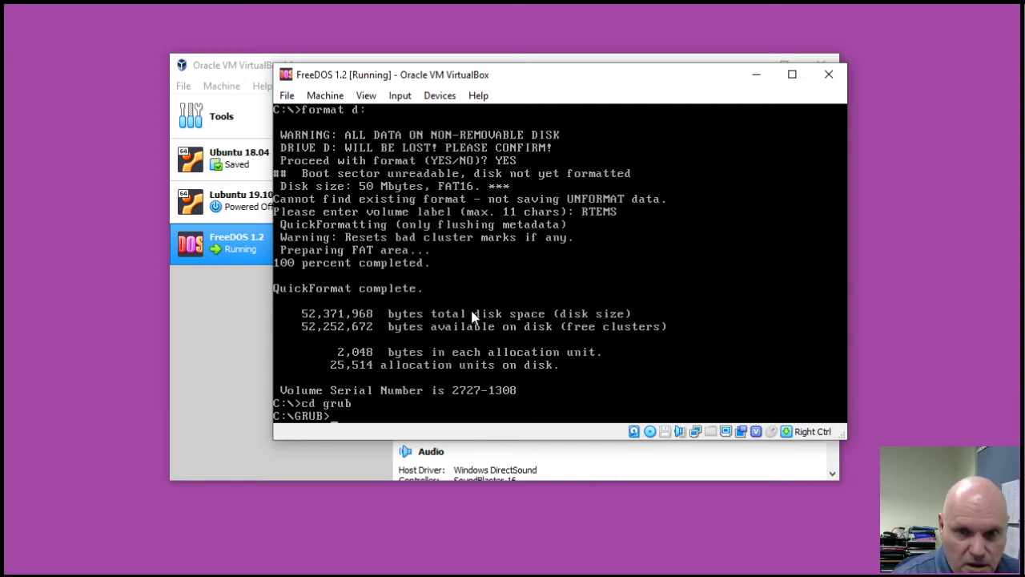
{"action": "type", "text": "dir"}
{"action": "key", "text": "Return"}
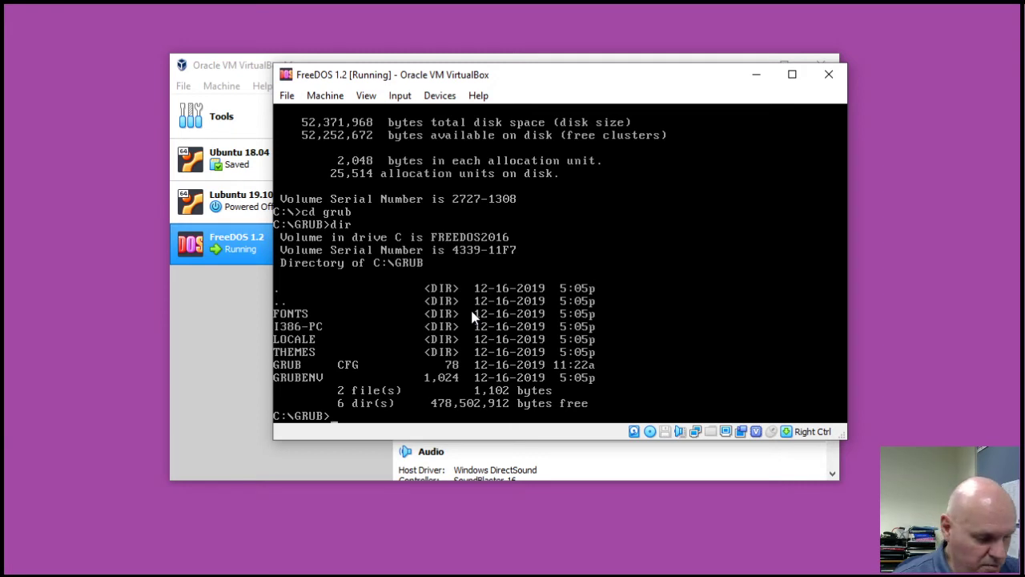
- Open grub.cfg from the grub directory in the FreeDOS edit program
{"action": "type", "text": "edit"}
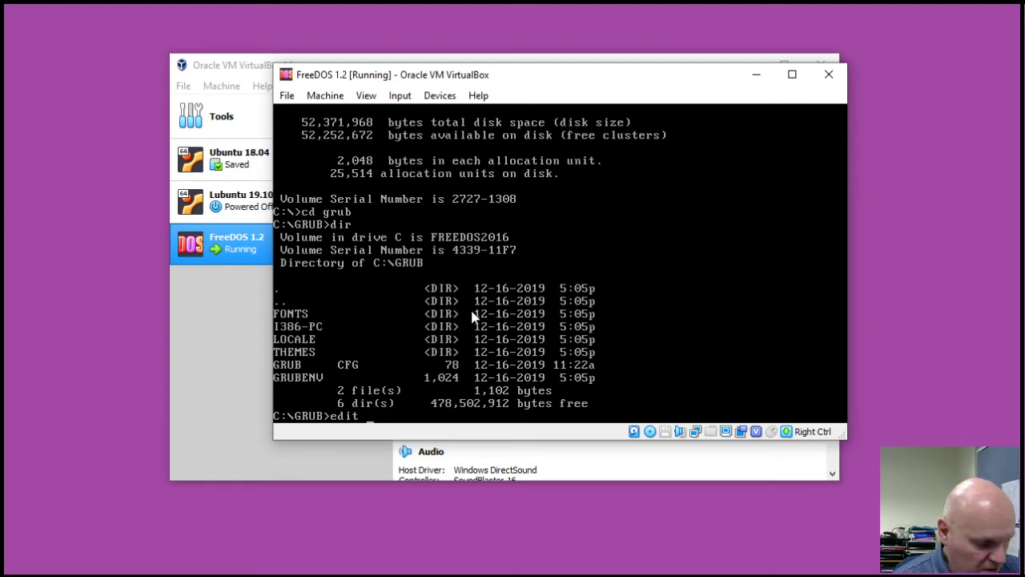
{"action": "type", "text": "grub."}
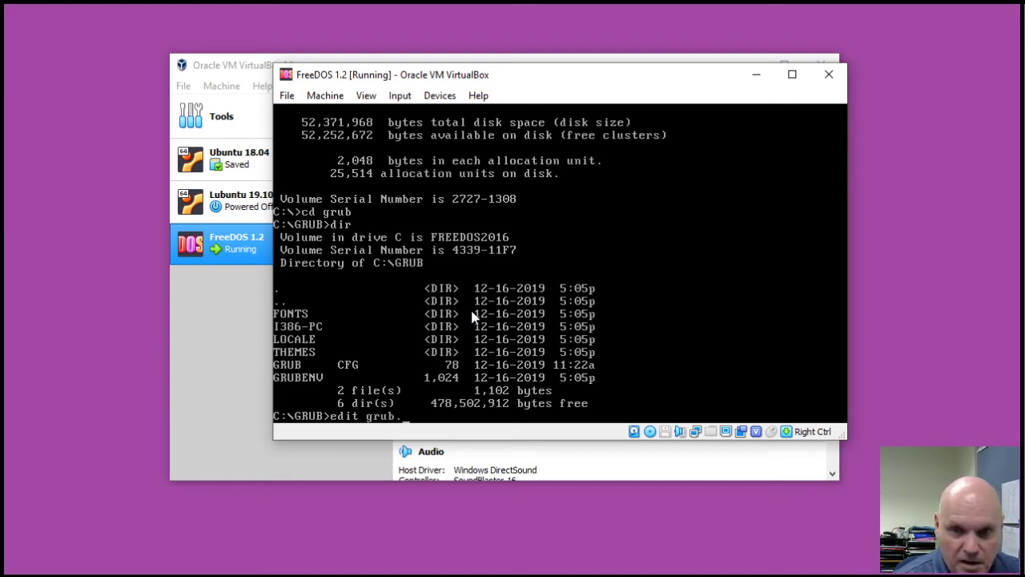
{"action": "type", "text": "co"}
{"action": "key", "text": "BackSpace"}
{"action": "type", "text": "fg"}
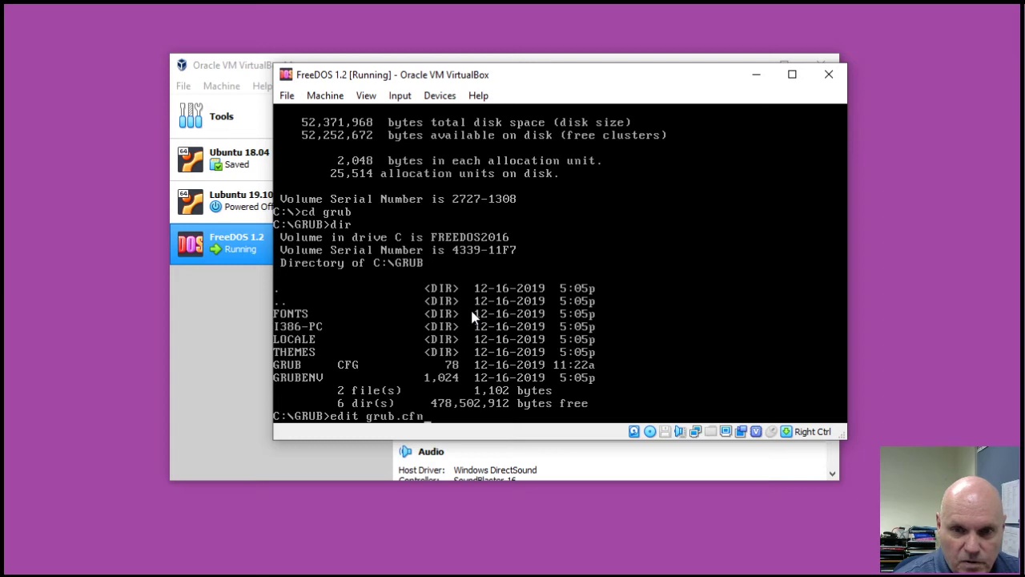
{"action": "key", "text": "Return"}
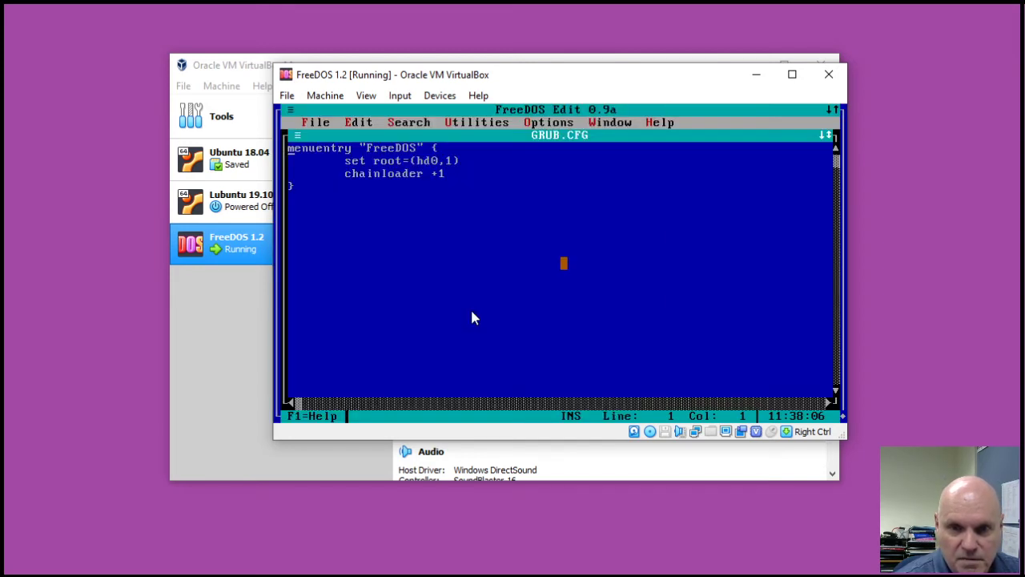
- Below the FreeDOS entry in GRUB.CFG, start a new block with the line menuentry "RTEMS Menu" {
{"action": "key", "text": "Down"}
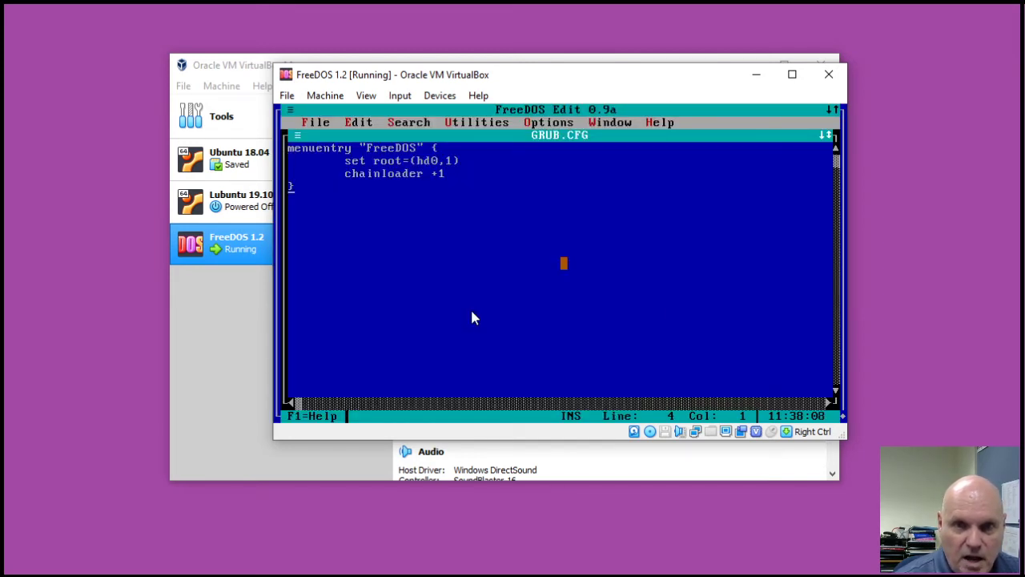
{"action": "type", "text": "o"}
{"action": "key", "text": "BackSpace"}
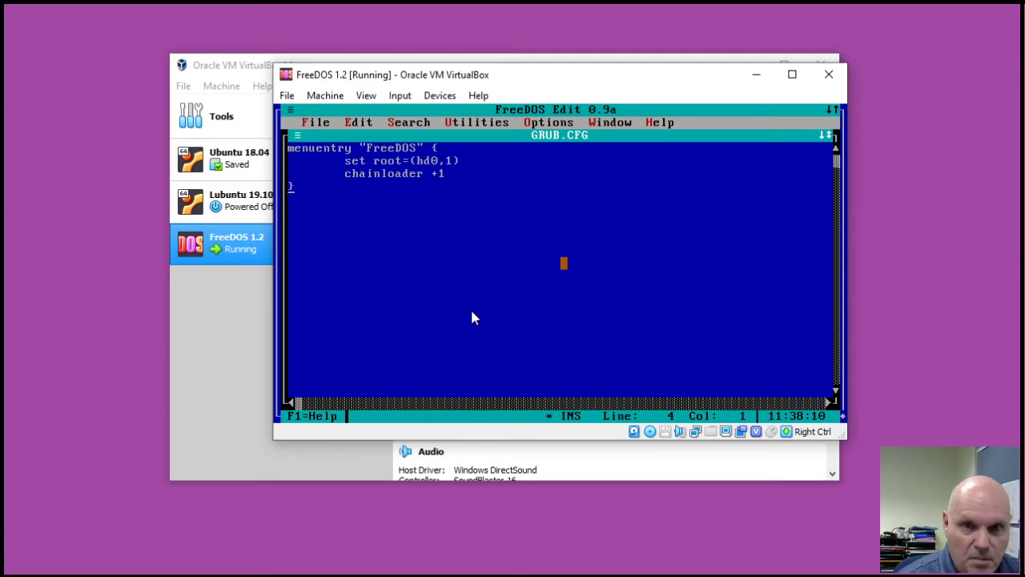
{"action": "key", "text": "End"}
{"action": "key", "text": "Return"}
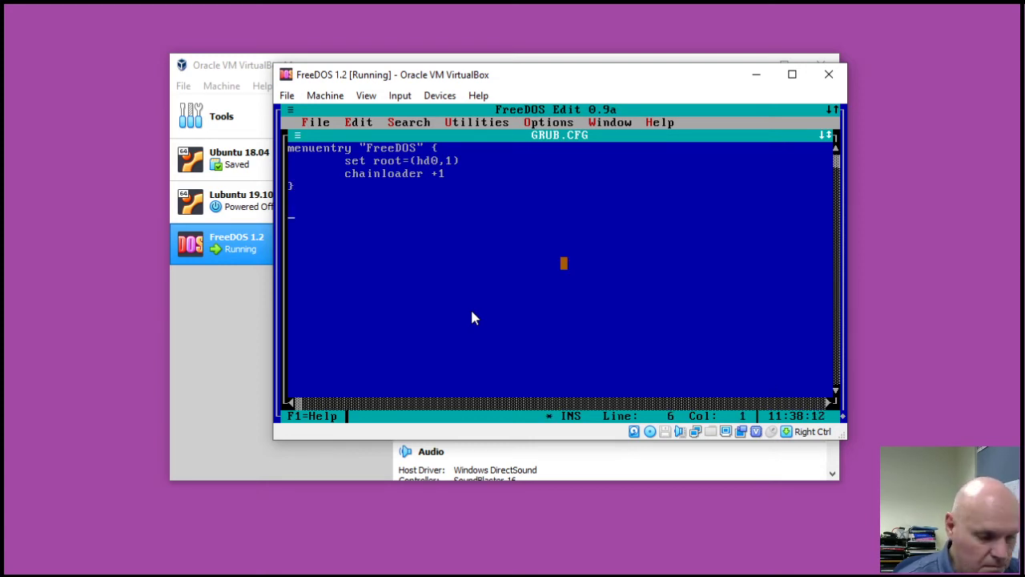
{"action": "type", "text": "menuent"}
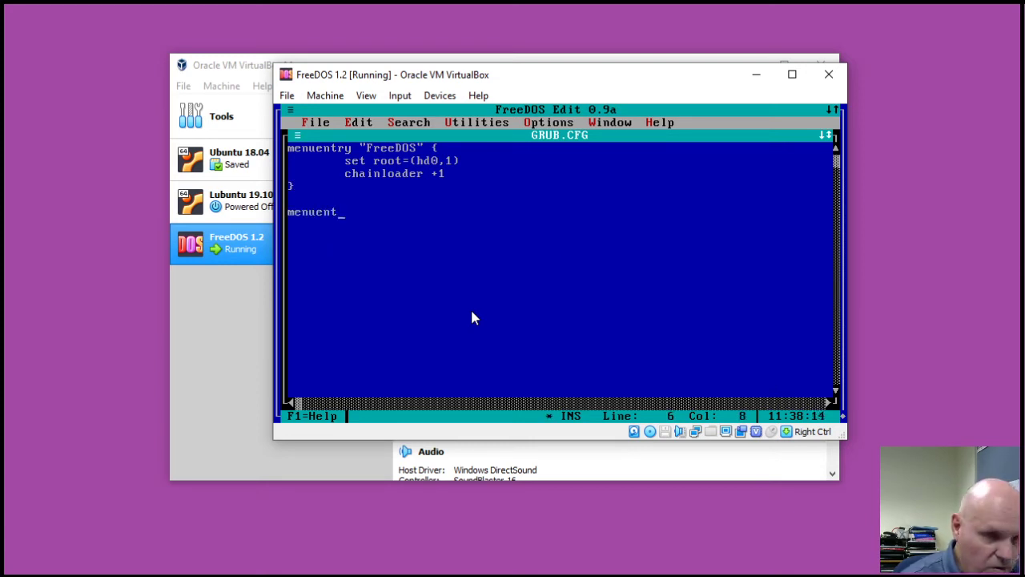
{"action": "type", "text": "ry "}
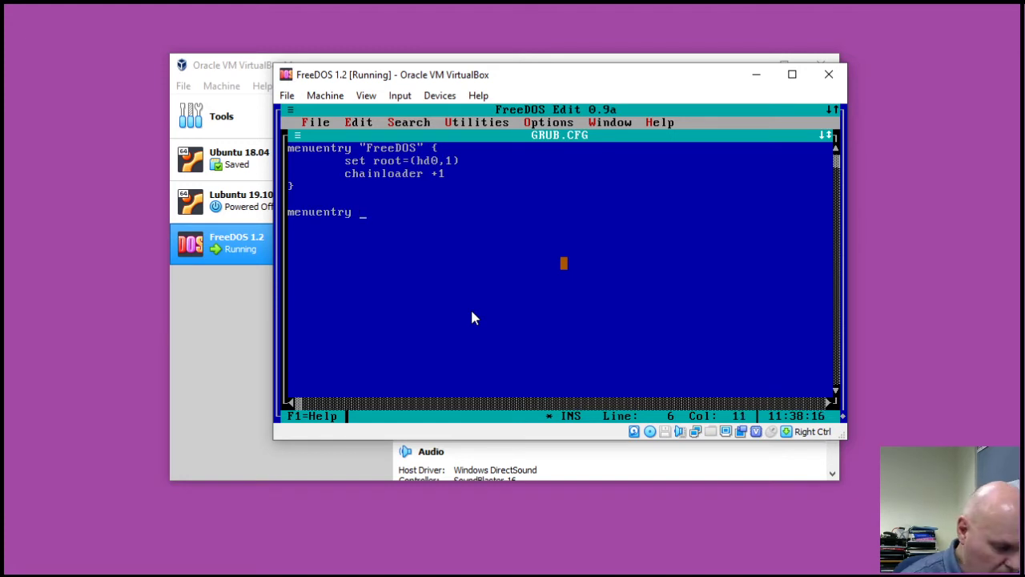
{"action": "type", "text": "\"RTEMS "}
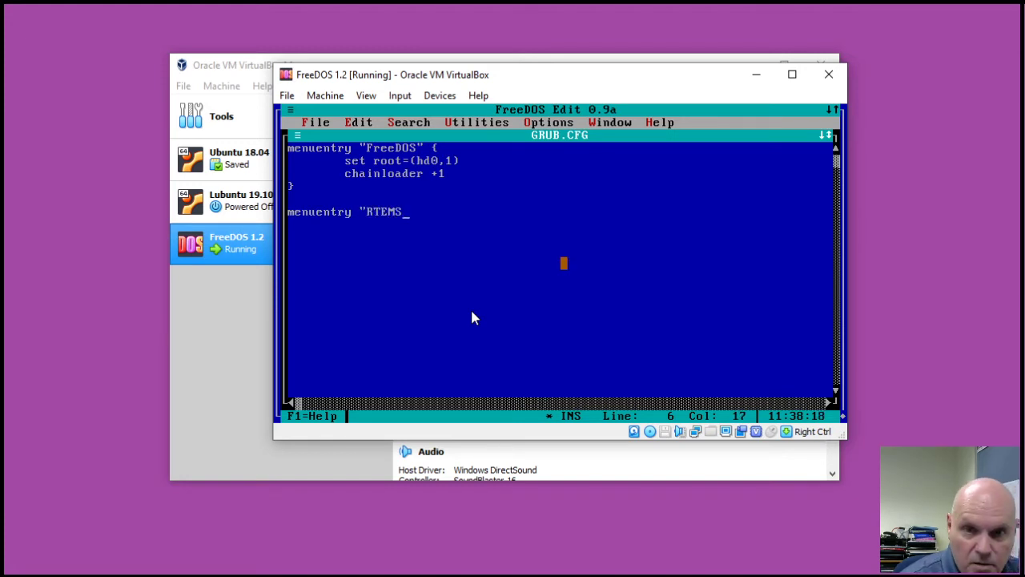
{"action": "type", "text": "Menu"}
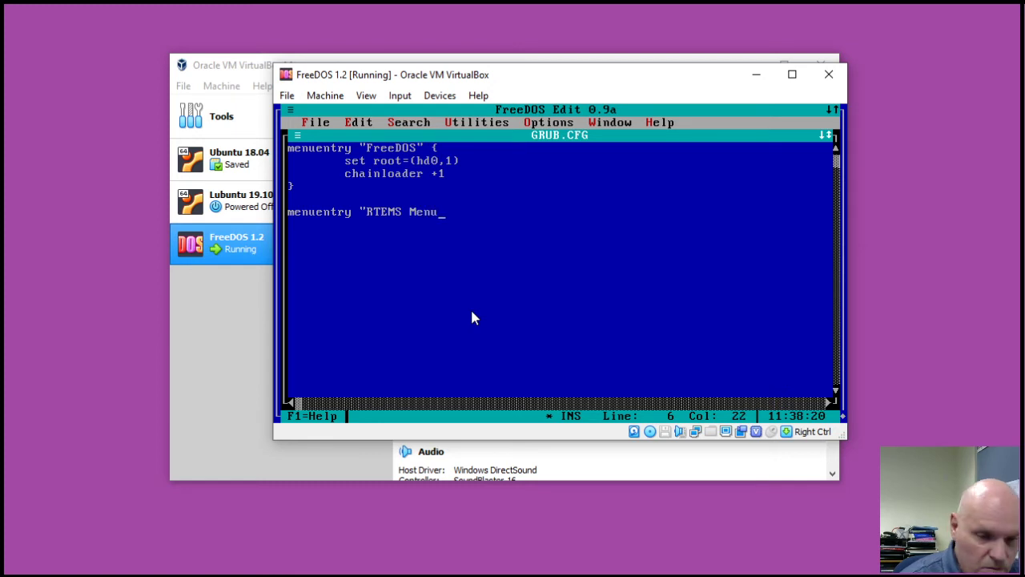
{"action": "type", "text": "\""}
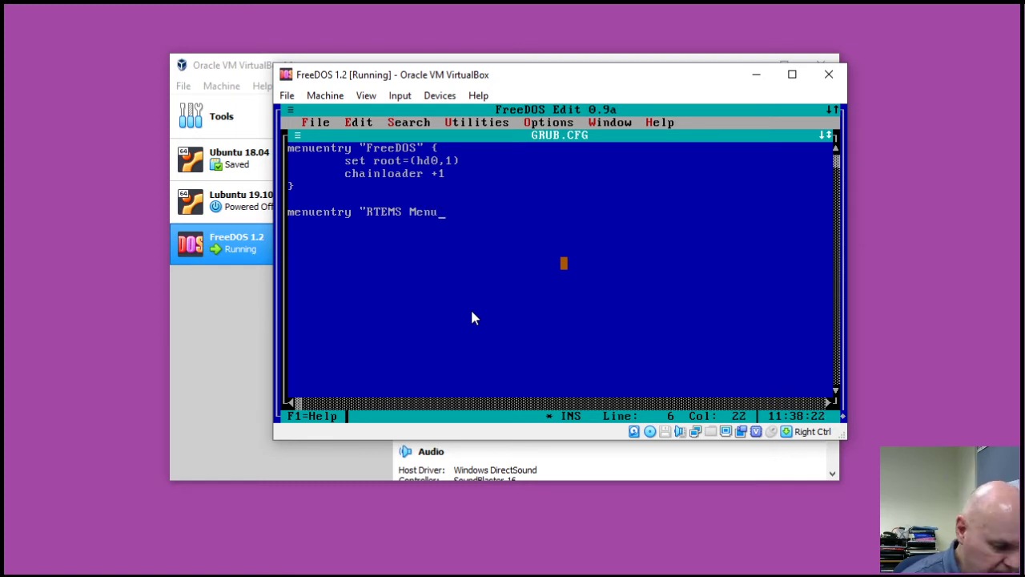
{"action": "type", "text": " {"}
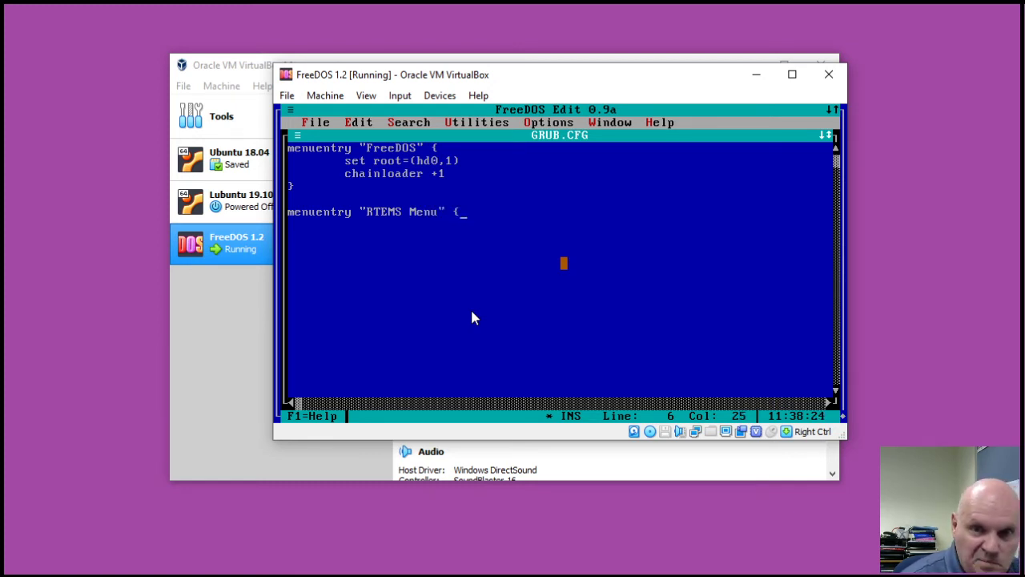
- Add the indented line set root=(hd1,1) inside the RTEMS Menu entry
{"action": "key", "text": "Return"}
{"action": "key", "text": "Tab"}
{"action": "type", "text": "set root"}
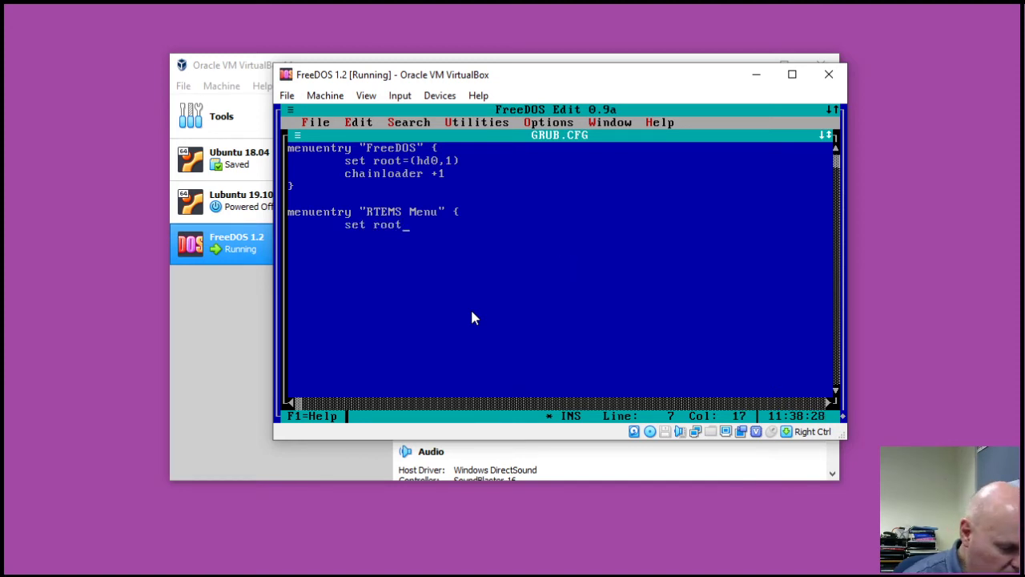
{"action": "type", "text": "=(hd"}
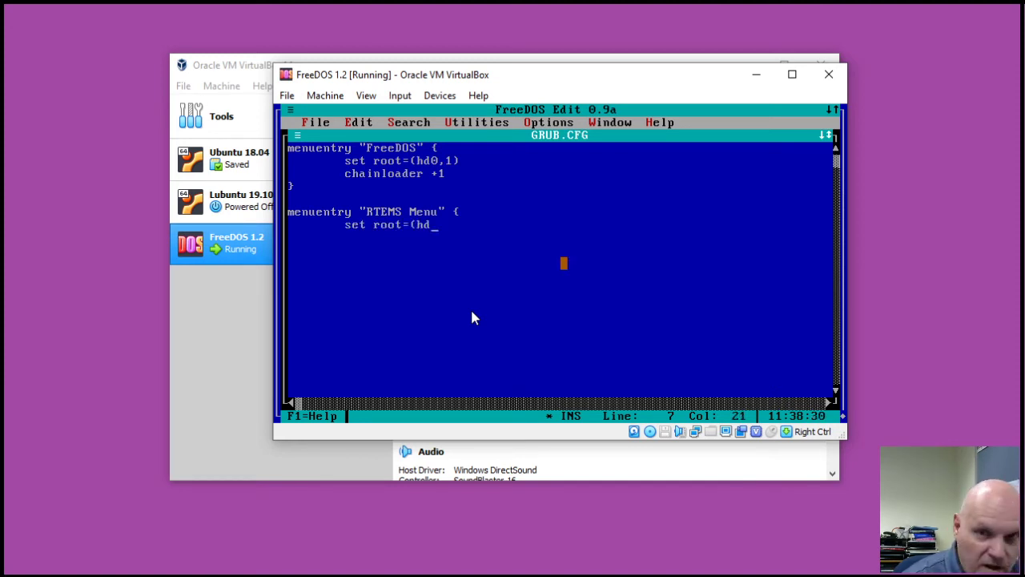
{"action": "type", "text": "1,1)"}
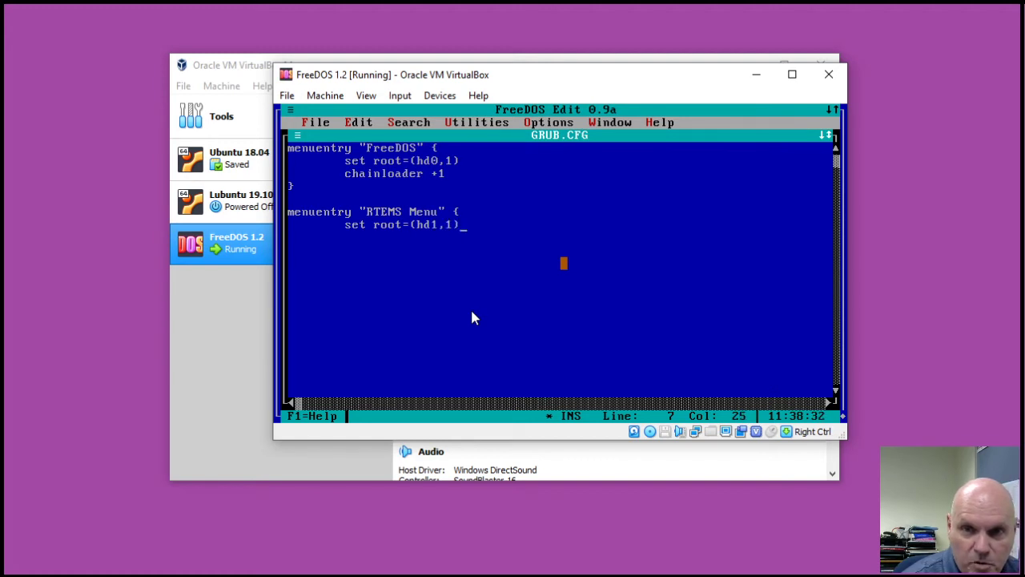
- Add the line configfile grub.cfg to the RTEMS Menu entry and close its block with a brace
{"action": "key", "text": "Return"}
{"action": "type", "text": "co"}
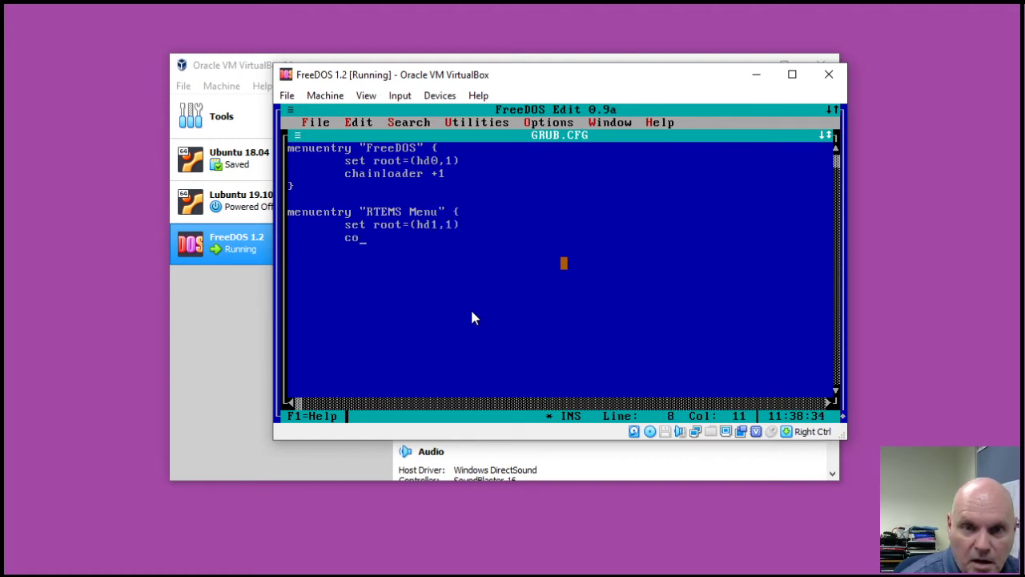
{"action": "type", "text": "nfigfile"}
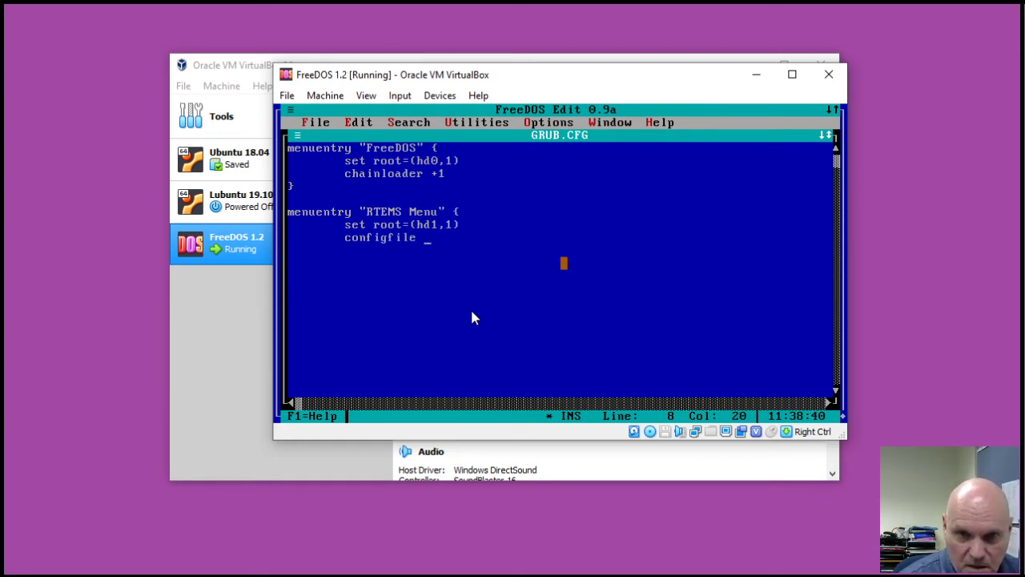
{"action": "type", "text": " grub"}
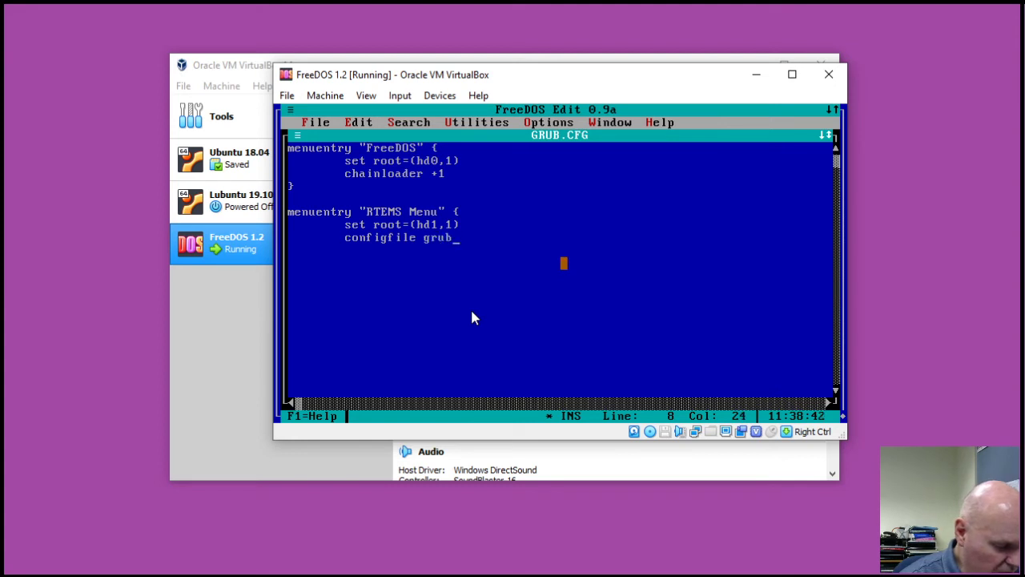
{"action": "type", "text": ".cfg"}
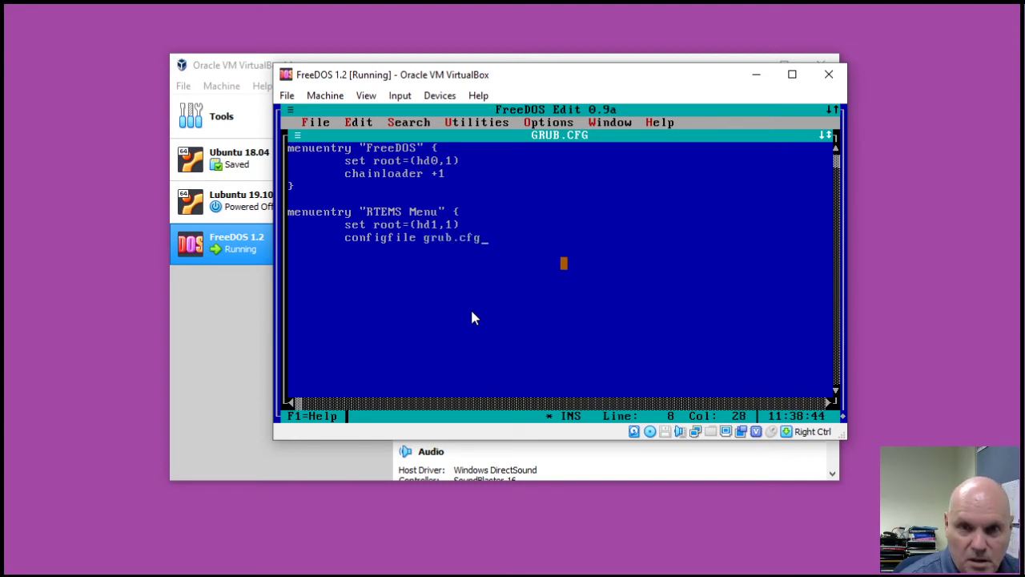
{"action": "key", "text": "Return"}
{"action": "type", "text": "}"}
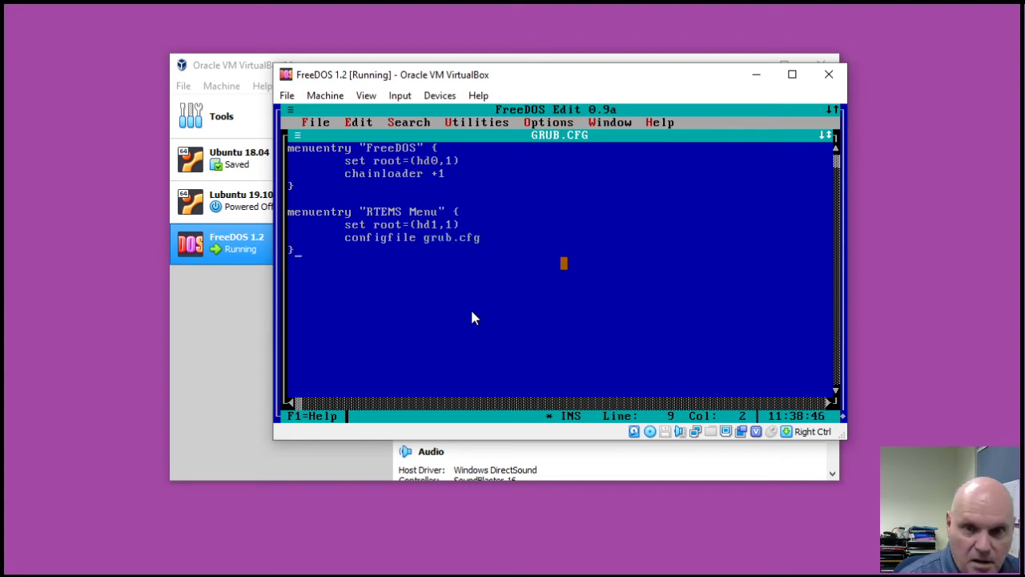
{"action": "key", "text": "Return"}
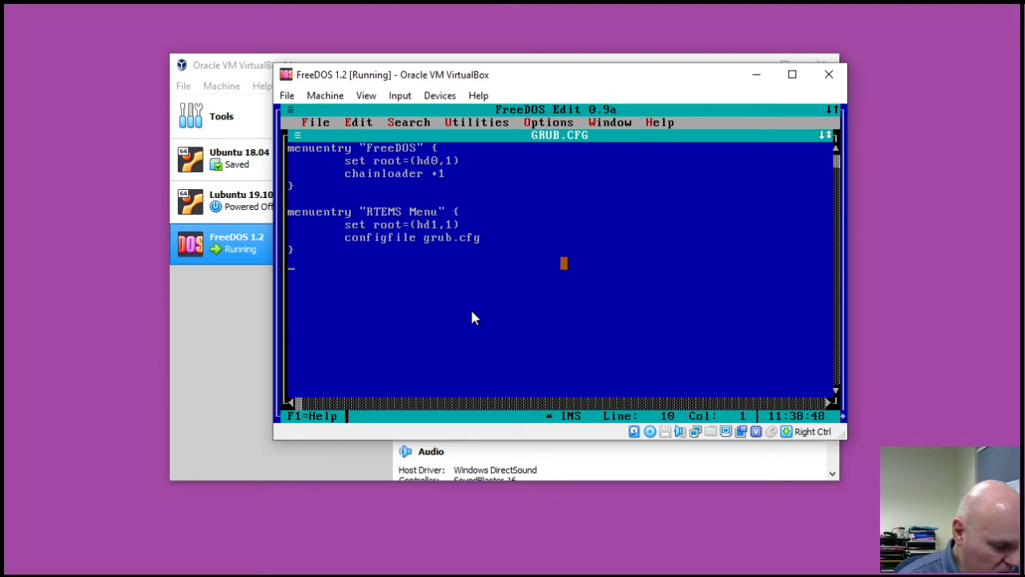
- Save GRUB.CFG and exit the editor to the DOS prompt
{"action": "key", "text": "alt+f"}
{"action": "key", "text": "s"}
{"action": "key", "text": "alt+f"}
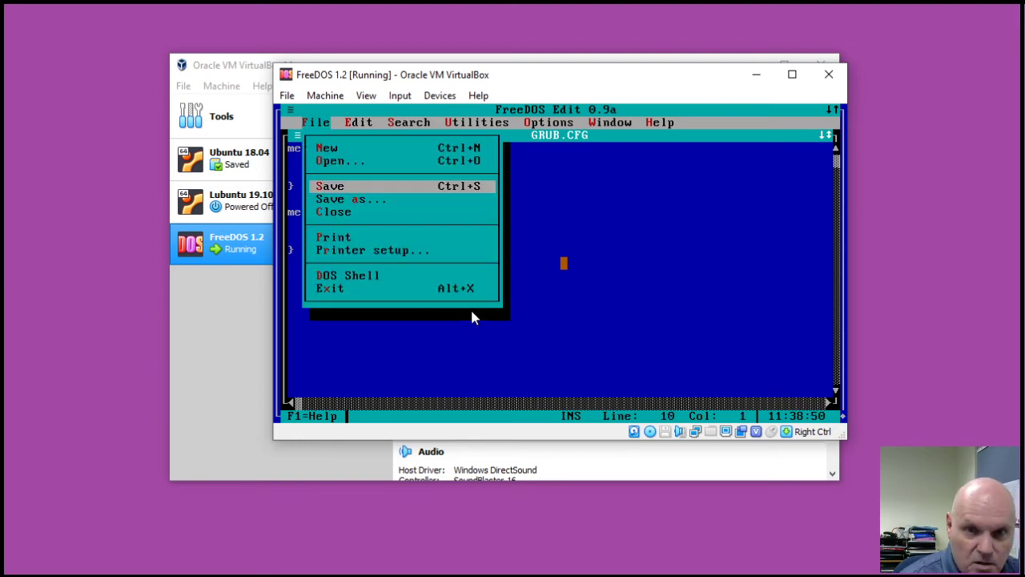
{"action": "key", "text": "x"}
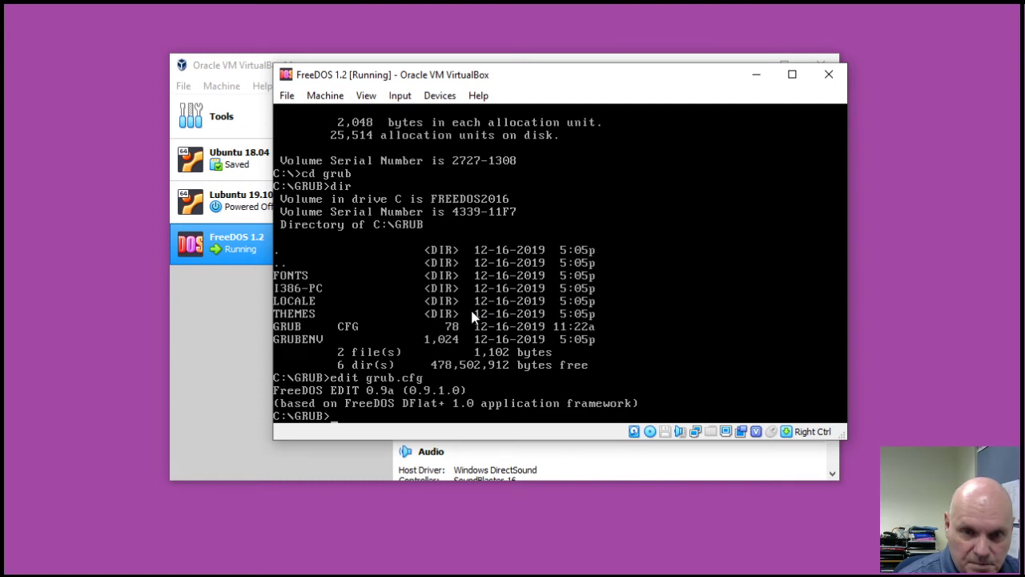
- Shut down the FreeDOS virtual machine with the halt command
{"action": "type", "text": "halt"}
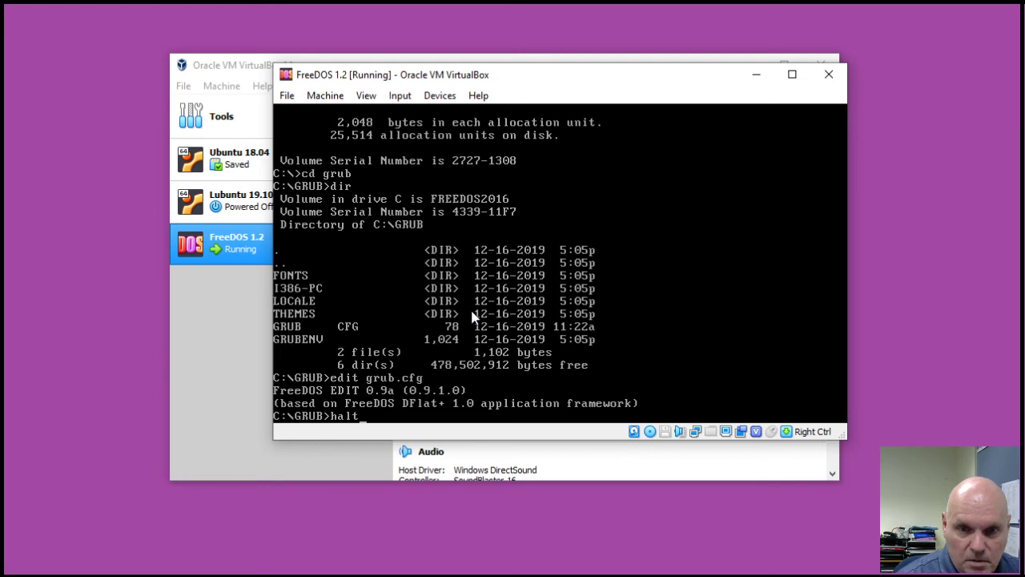
{"action": "key", "text": "Return"}
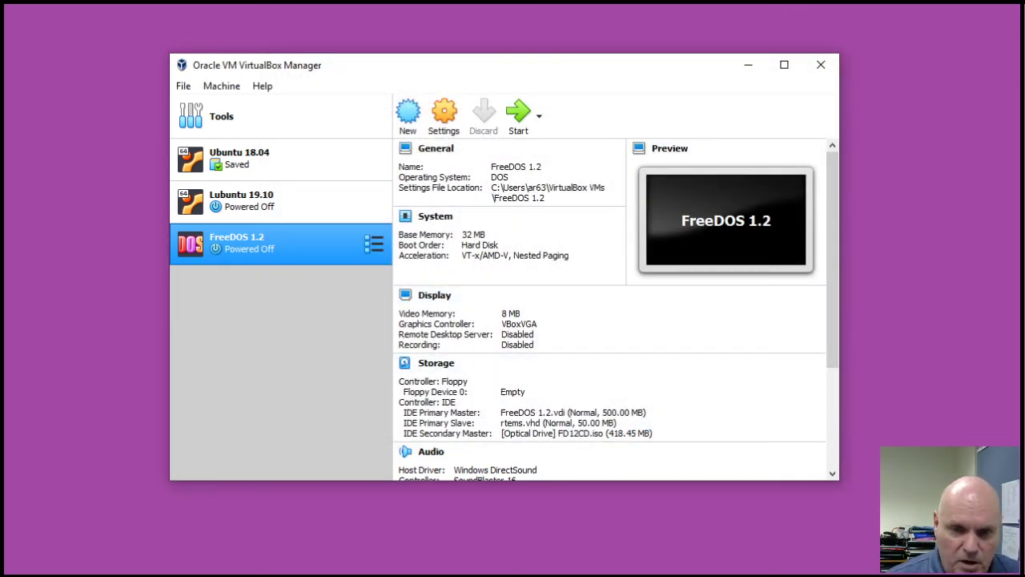
- Switch to the MINGW64 terminal and list the ~/rtems folder with ls and the disk image's contents with mdir
{"action": "key", "text": "alt+Tab"}
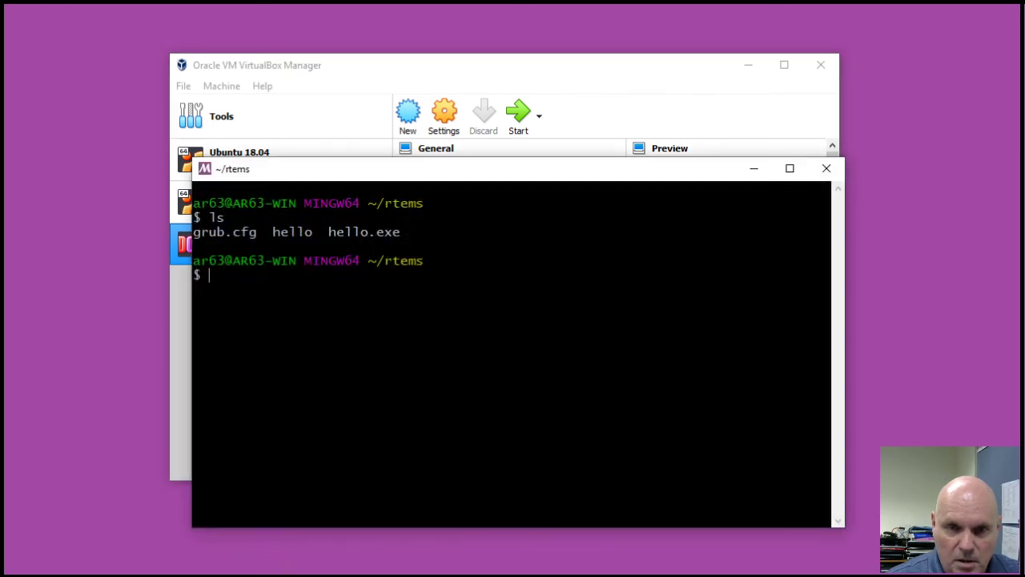
{"action": "left_click_drag", "start_coordinate": [519, 176], "coordinate": [538, 138]}
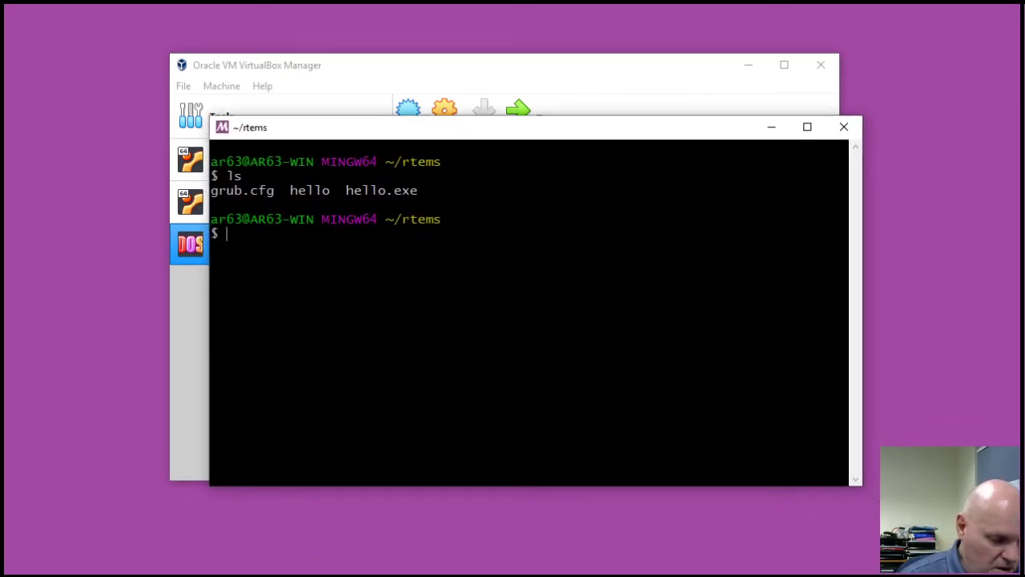
{"action": "type", "text": "ls"}
{"action": "key", "text": "Return"}
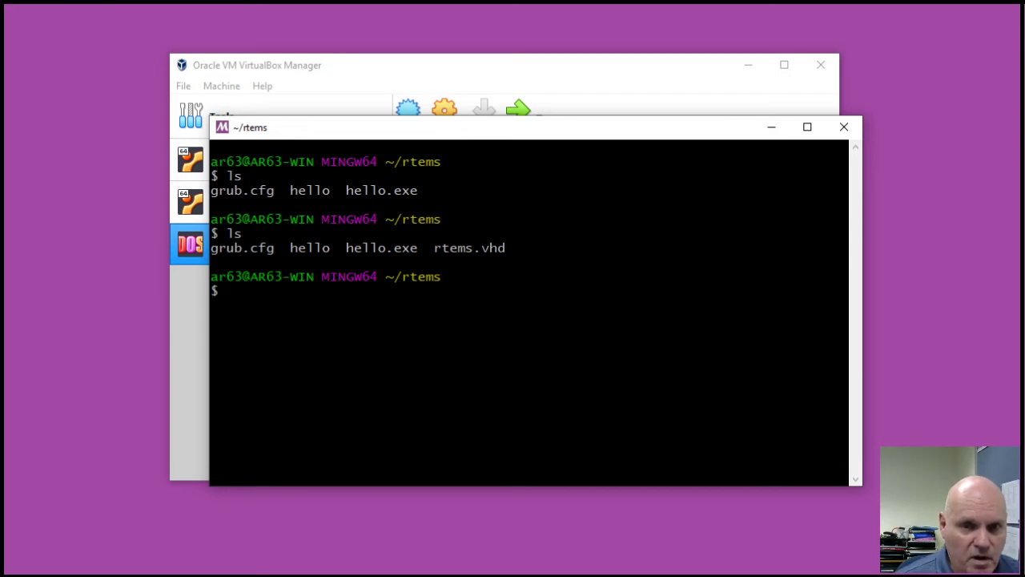
{"action": "type", "text": "mdir"}
{"action": "key", "text": "Return"}
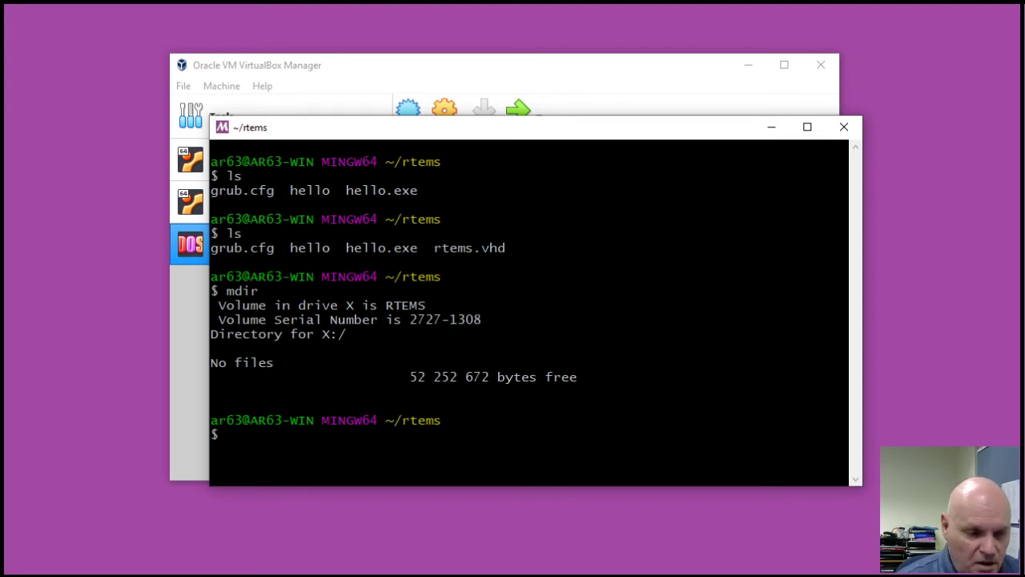
- Display the contents of the local grub.cfg with cat to examine its menu entries
{"action": "type", "text": "cat gr"}
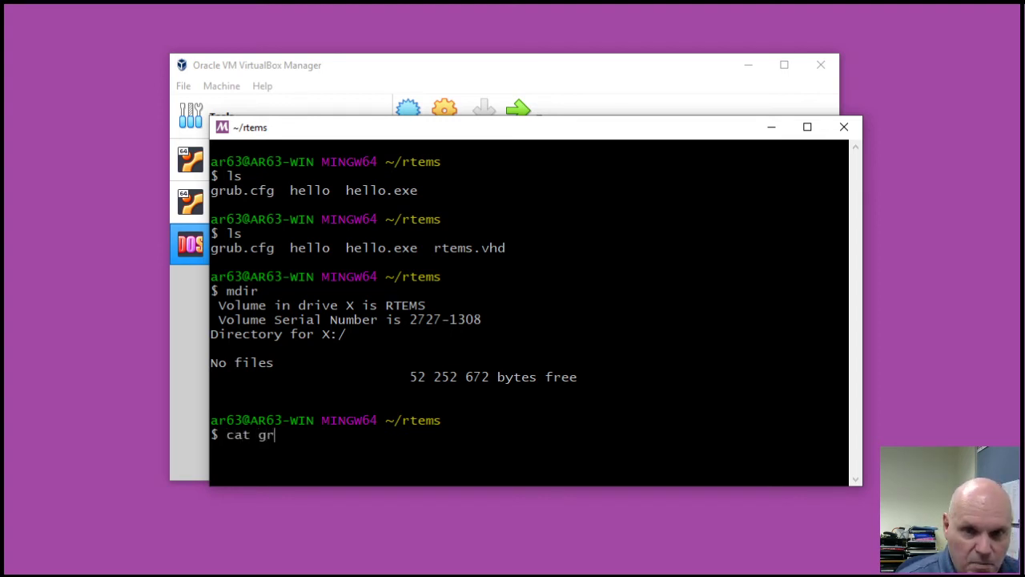
{"action": "type", "text": "ub.cfg"}
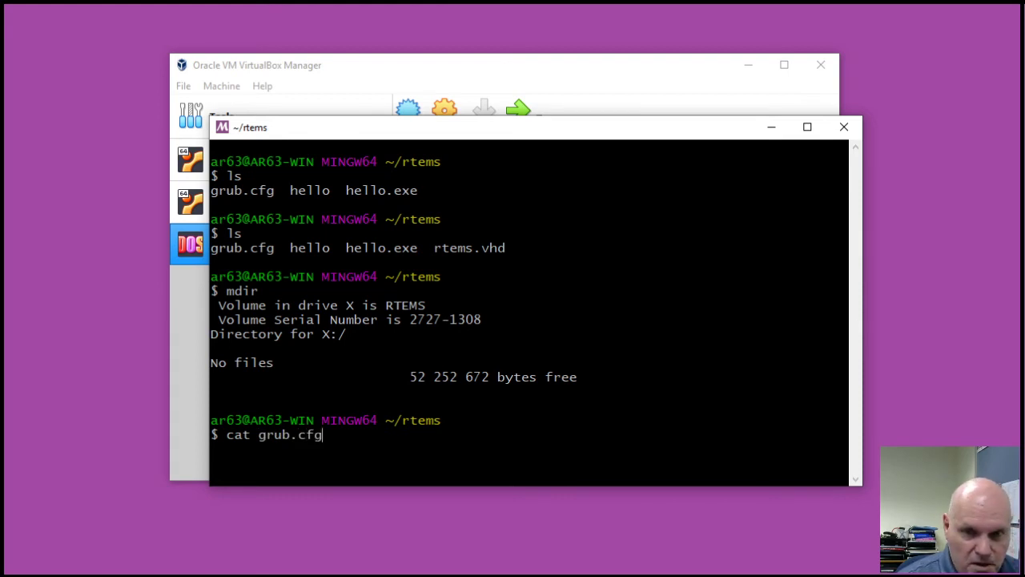
{"action": "key", "text": "Return"}
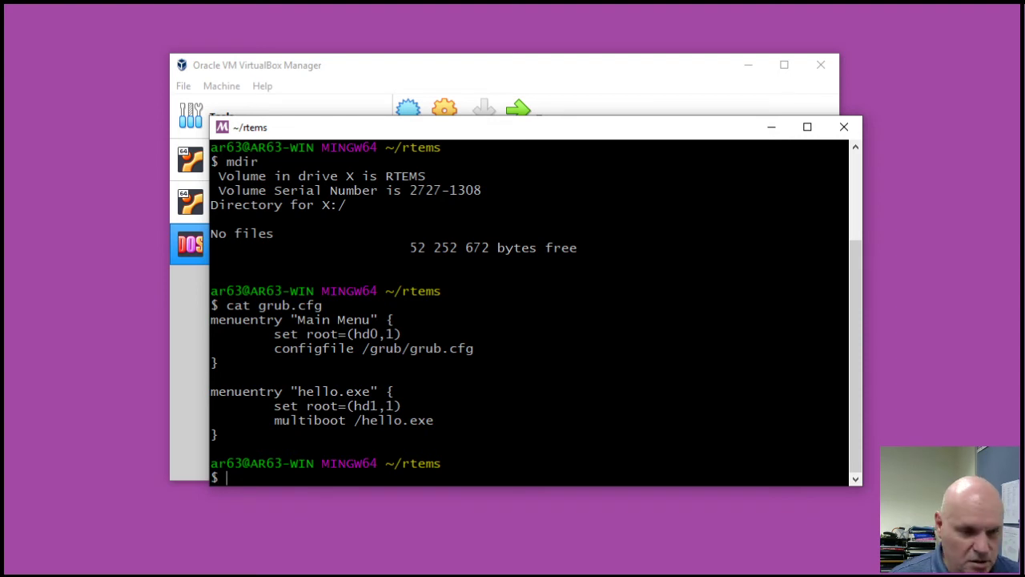
- List the ~/rtems folder and the RTEMS volume once more with ls and mdir
{"action": "type", "text": "ls"}
{"action": "key", "text": "Return"}
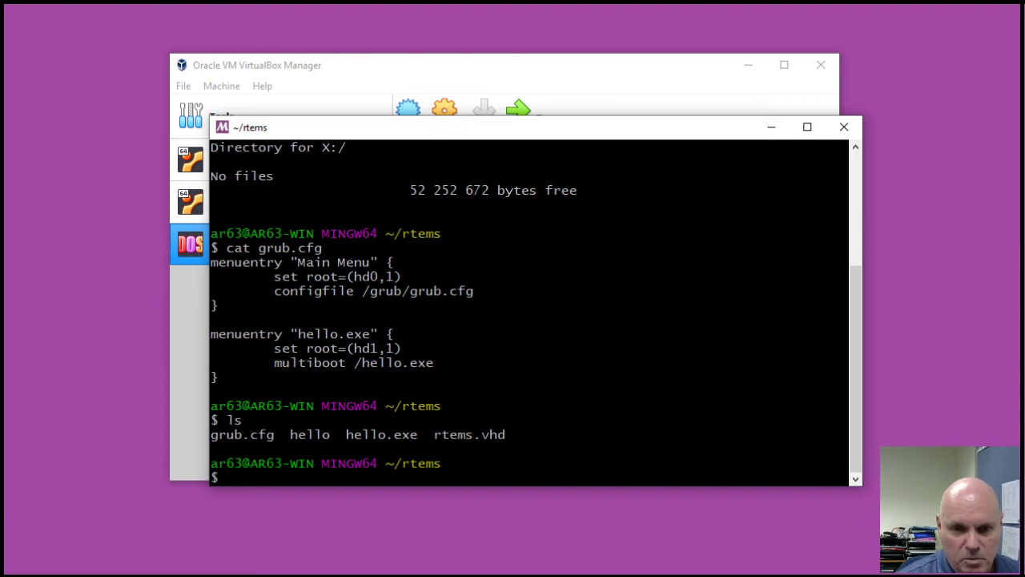
{"action": "type", "text": "mdir"}
{"action": "key", "text": "Return"}
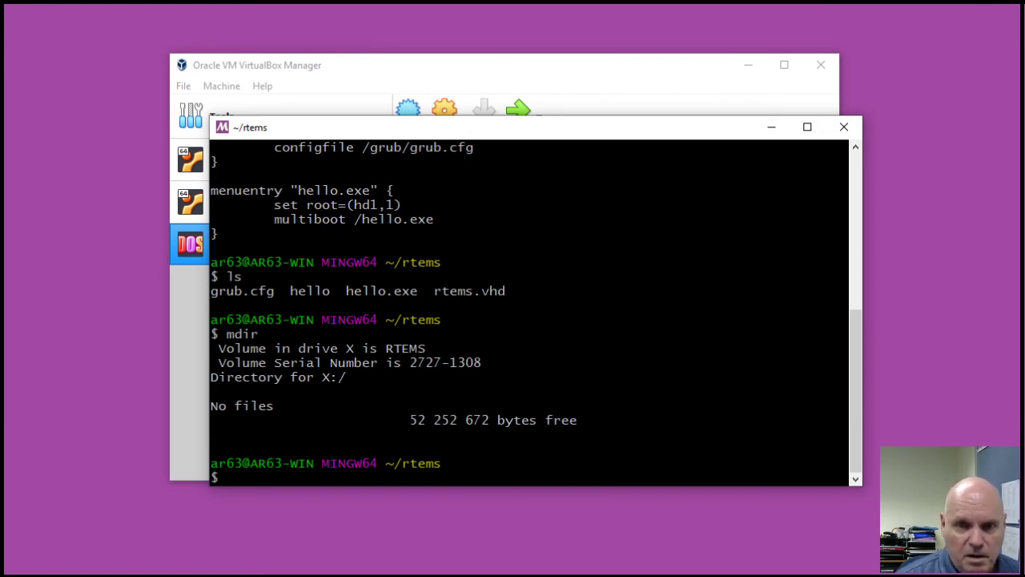
- Copy grub.cfg to the x: drive with mcopy and list the volume's contents with mdir
{"action": "type", "text": "mcopy "}
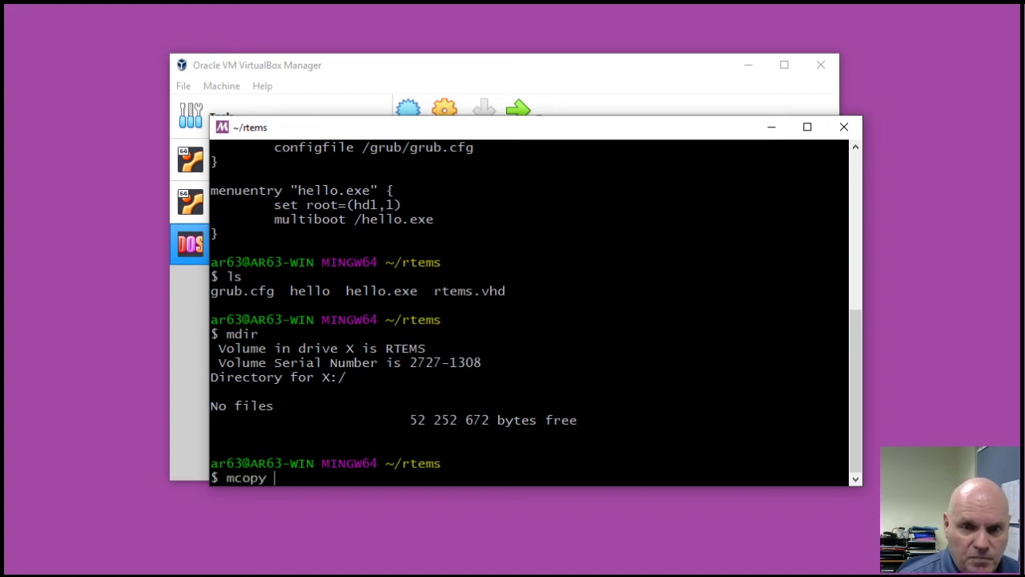
{"action": "type", "text": "grub.cfg"}
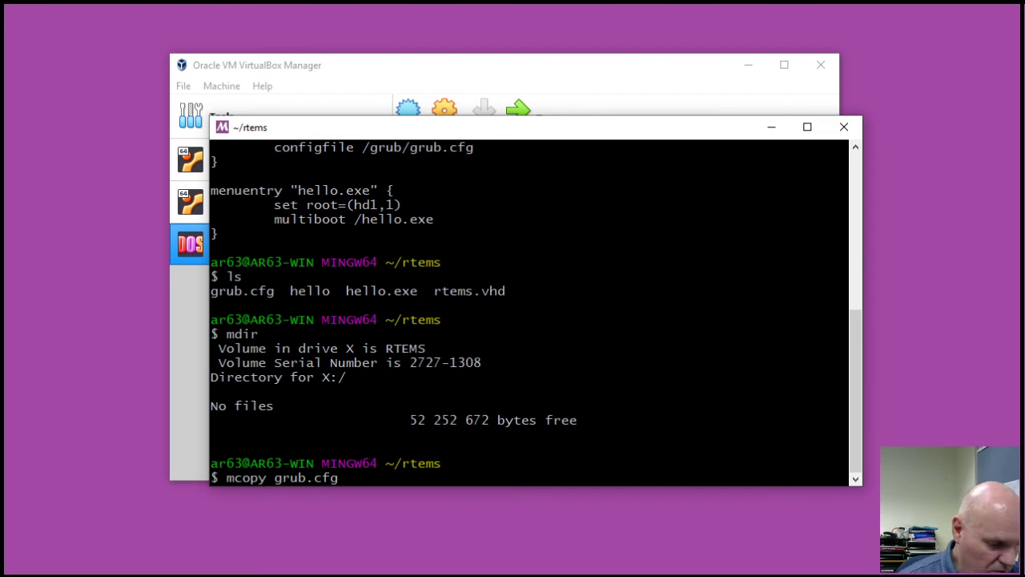
{"action": "type", "text": " x:"}
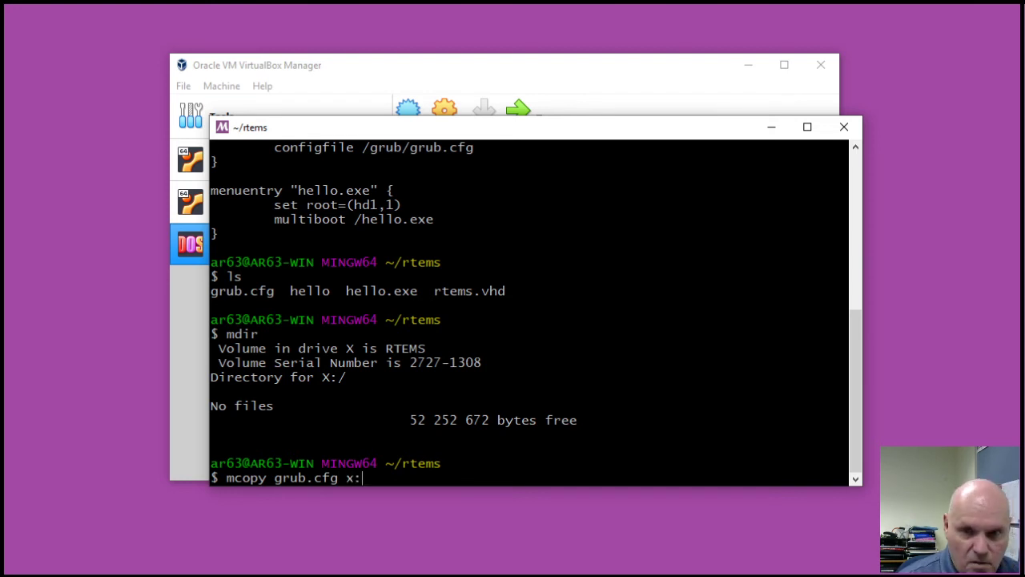
{"action": "key", "text": "Return"}
{"action": "type", "text": "mdir"}
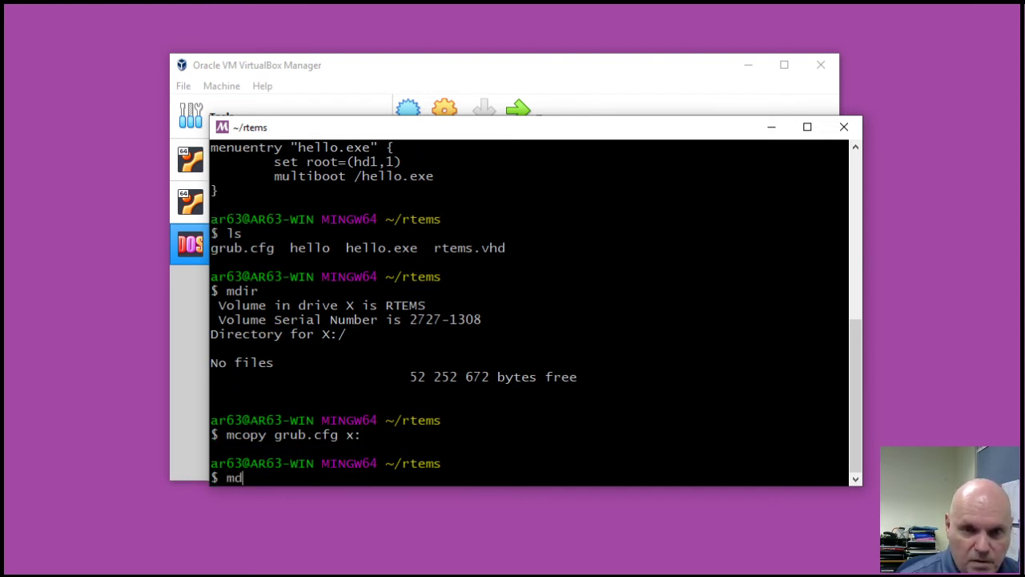
{"action": "key", "text": "Return"}
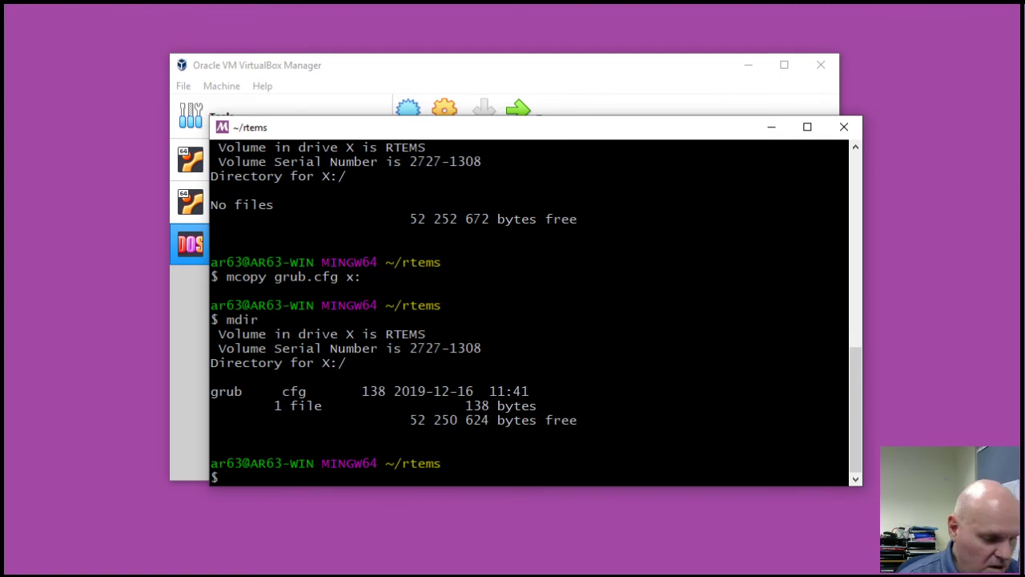
{"action": "type", "text": "cd"}
{"action": "key", "text": "BackSpace"}
{"action": "key", "text": "BackSpace"}
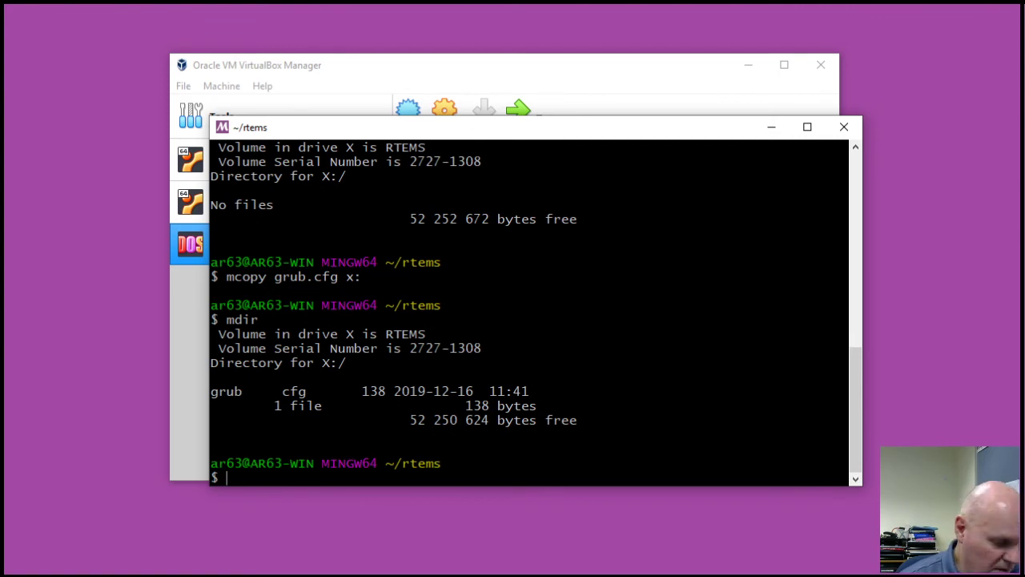
- Copy hello.exe to the x: drive with mcopy and list the RTEMS volume with mdir
{"action": "type", "text": "mcopy"}
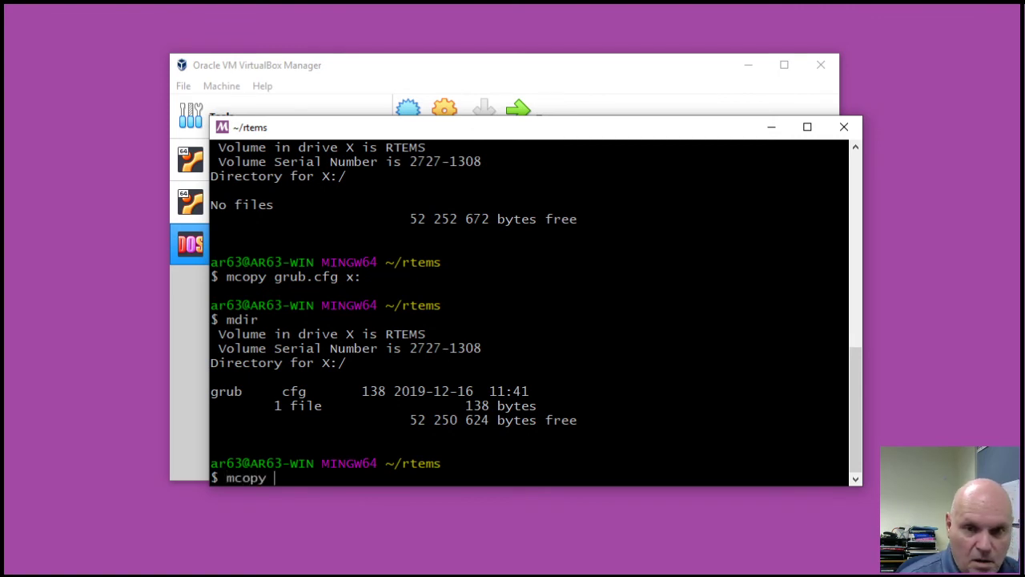
{"action": "type", "text": " ge"}
{"action": "key", "text": "BackSpace"}
{"action": "key", "text": "BackSpace"}
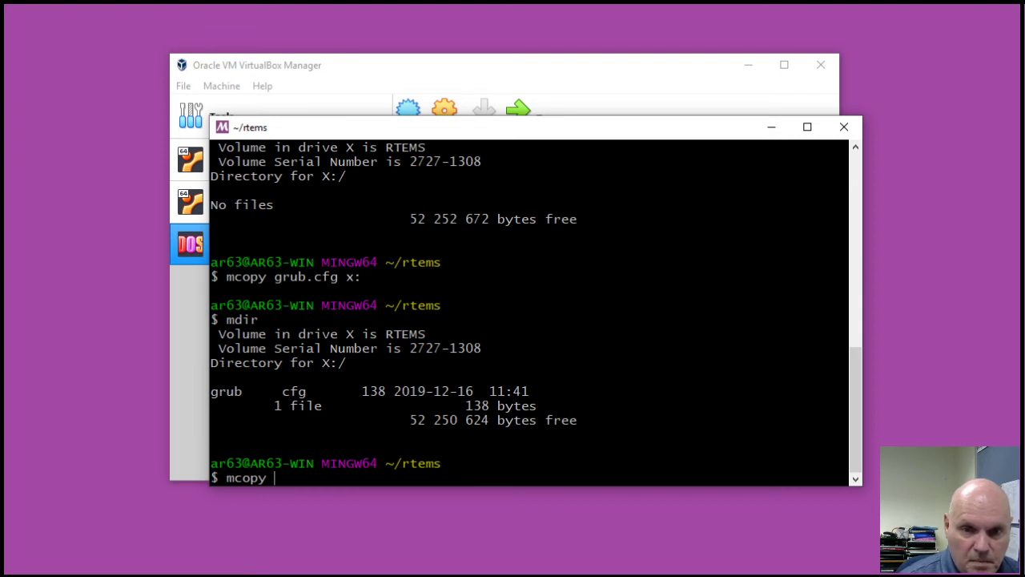
{"action": "type", "text": "gr"}
{"action": "key", "text": "Tab"}
{"action": "key", "text": "BackSpace"}
{"action": "key", "text": "BackSpace"}
{"action": "key", "text": "BackSpace"}
{"action": "key", "text": "BackSpace"}
{"action": "key", "text": "BackSpace"}
{"action": "key", "text": "BackSpace"}
{"action": "key", "text": "BackSpace"}
{"action": "key", "text": "BackSpace"}
{"action": "type", "text": "hello"}
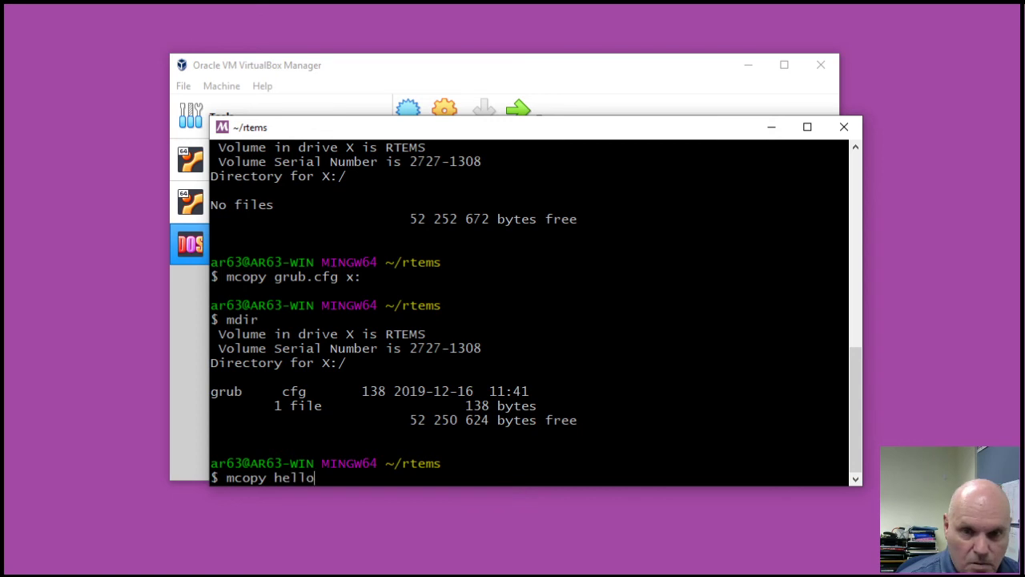
{"action": "key", "text": "Tab"}
{"action": "type", "text": "x:"}
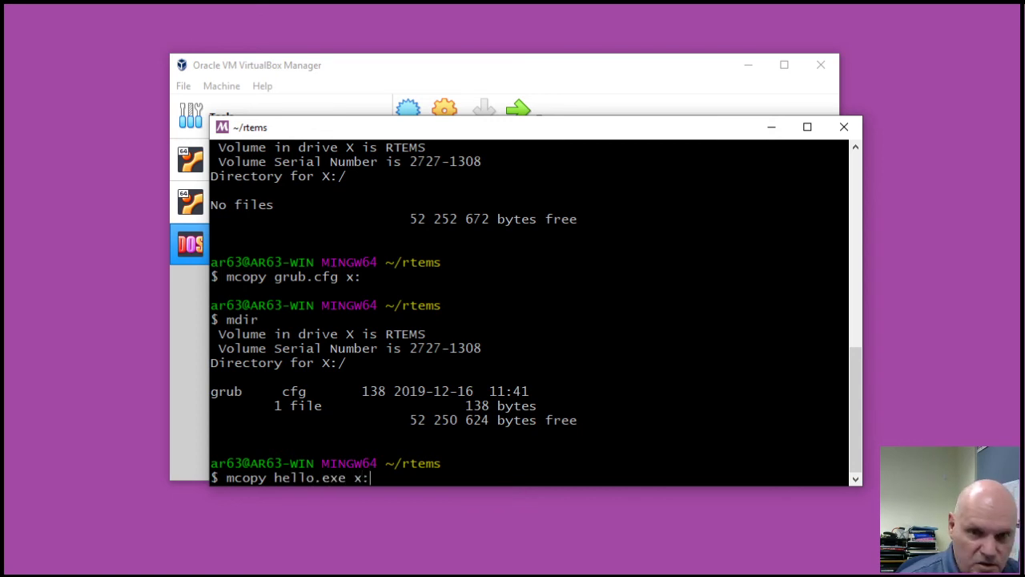
{"action": "key", "text": "Return"}
{"action": "type", "text": "mdir"}
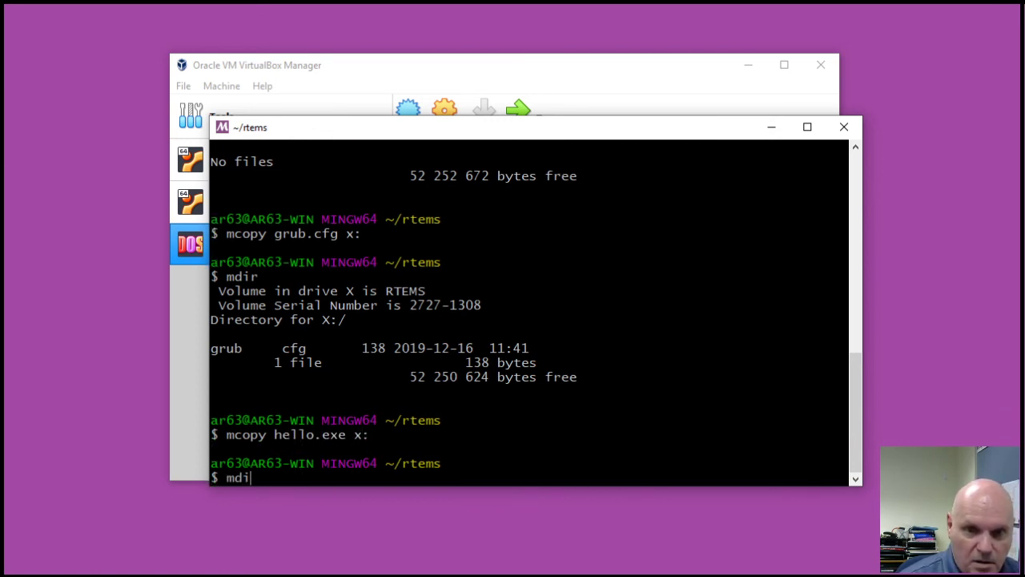
{"action": "key", "text": "Return"}
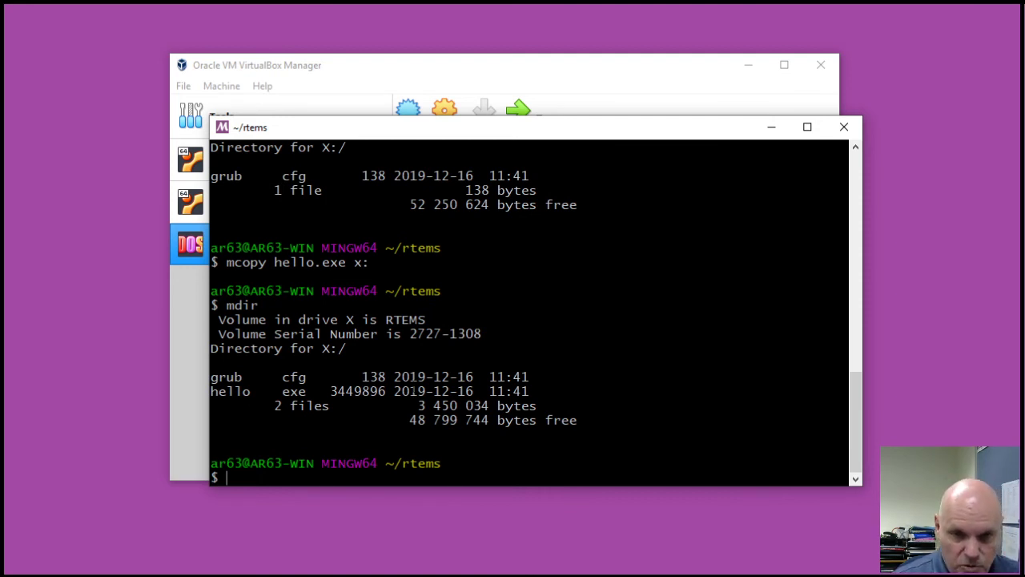
- Switch to VirtualBox Manager, start the FreeDOS 1.2 virtual machine and stay in its GRUB boot menu
{"action": "left_click", "coordinate": [772, 129]}
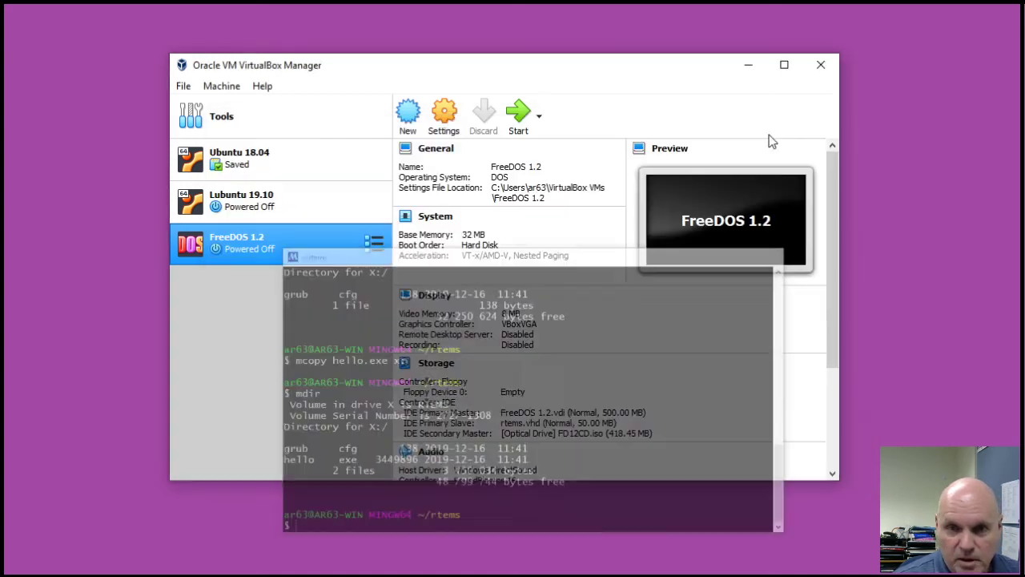
{"action": "left_click", "coordinate": [520, 116]}
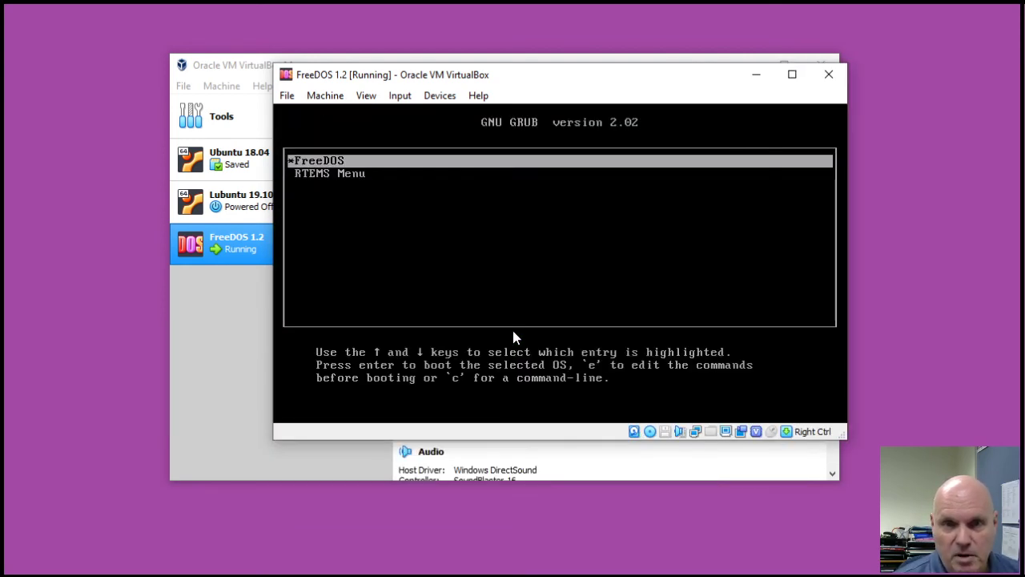
{"action": "key", "text": "Down"}
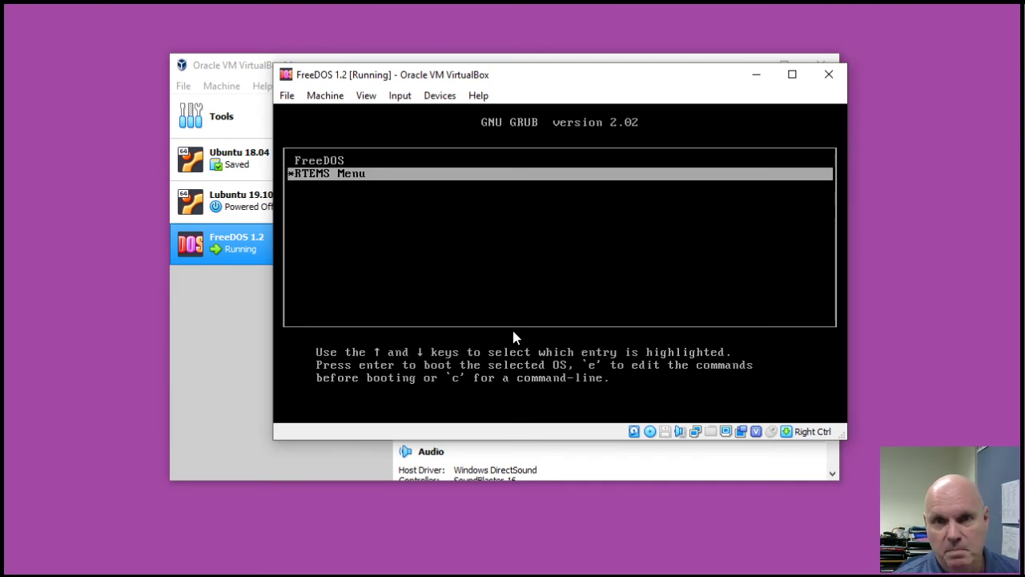
{"action": "key", "text": "Up"}
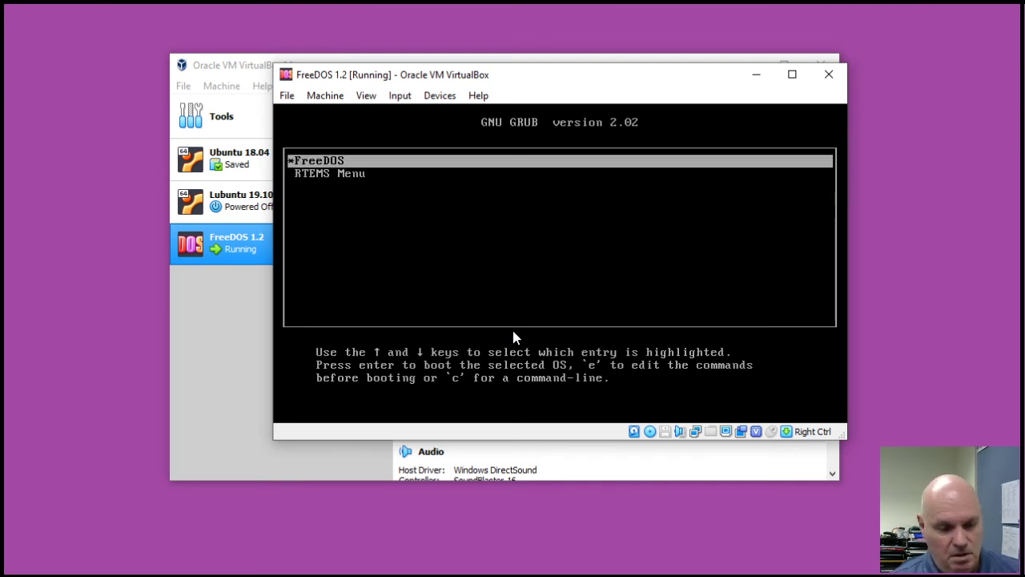
{"action": "key", "text": "Down"}
{"action": "key", "text": "Up"}
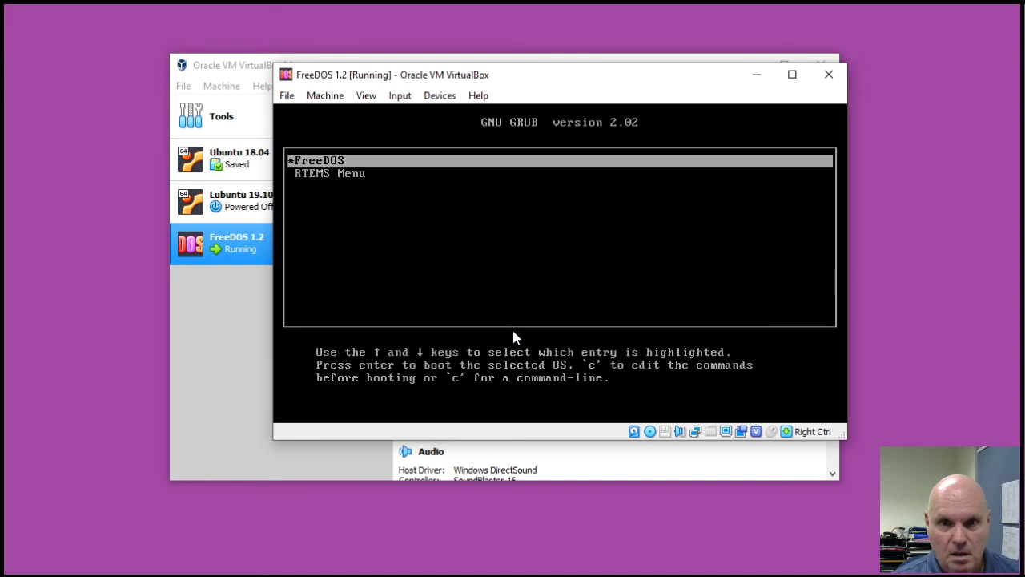
{"action": "key", "text": "Down"}
{"action": "key", "text": "Up"}
- Edit the RTEMS Menu boot entry so configfile points to /grub.cfg, and boot the edited entry
{"action": "key", "text": "Down"}
{"action": "key", "text": "e"}
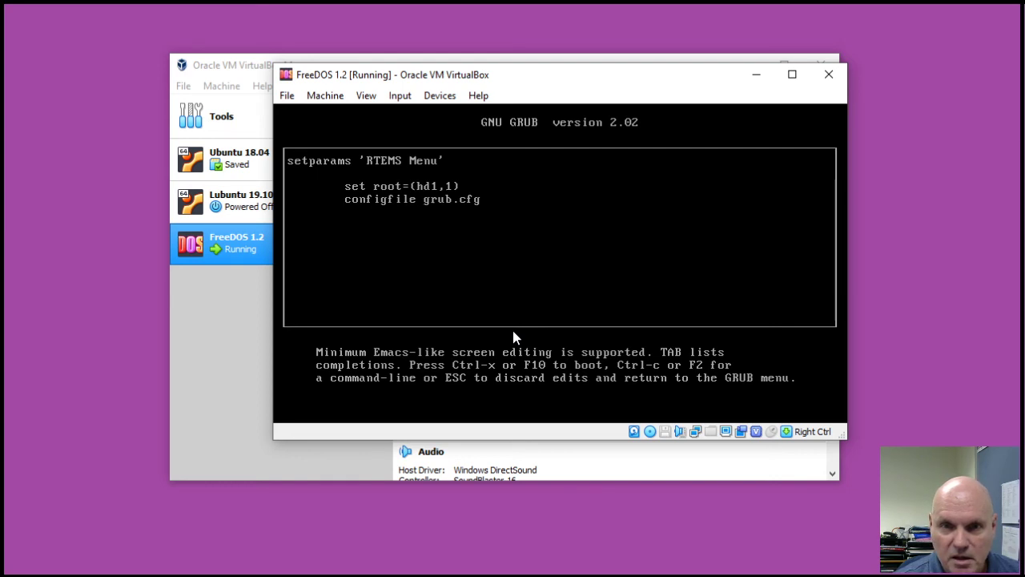
{"action": "type", "text": "/"}
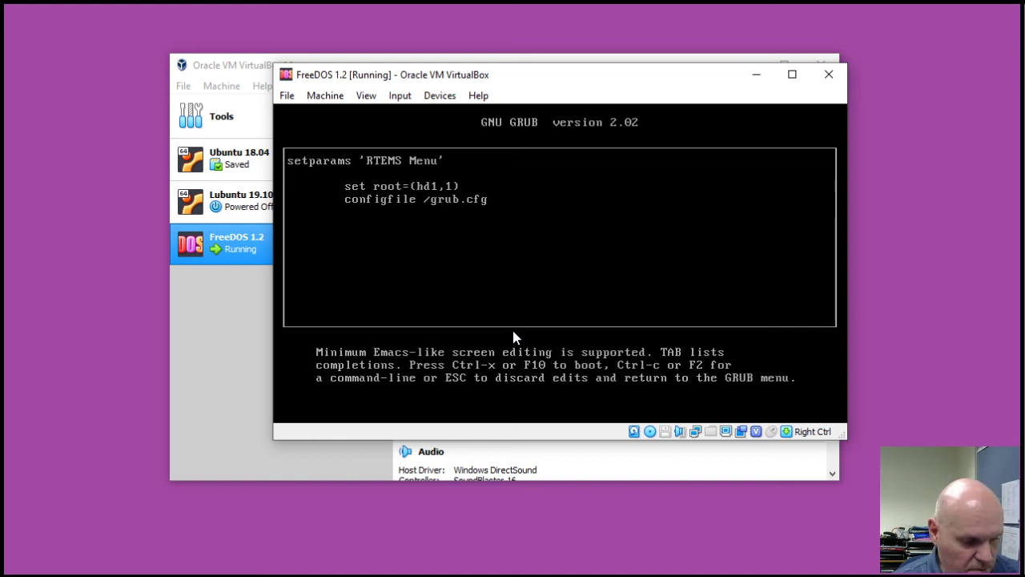
{"action": "key", "text": "Escape"}
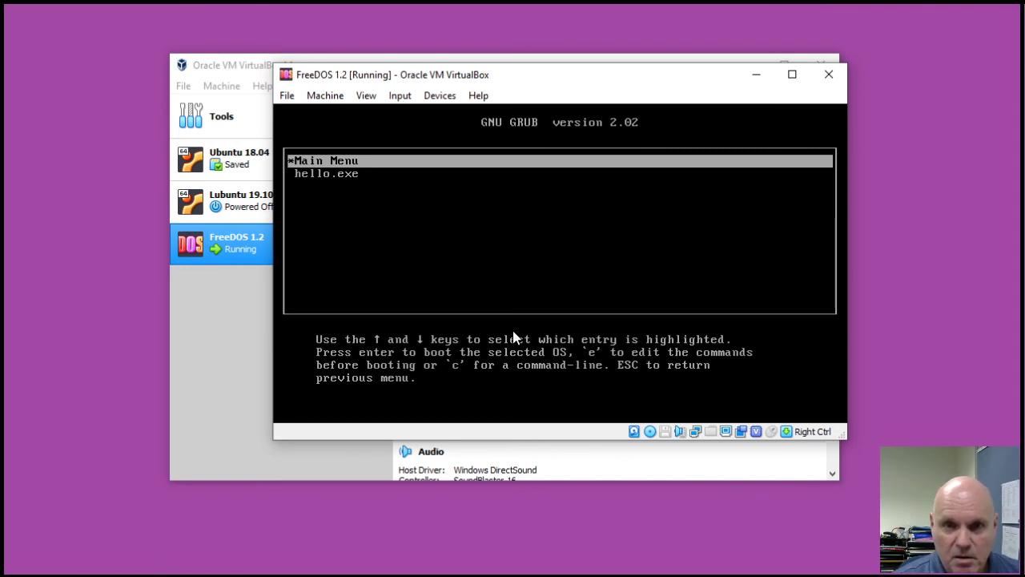
- Boot the hello.exe entry from the RTEMS menu and reboot the machine when its test ends
{"action": "key", "text": "Down"}
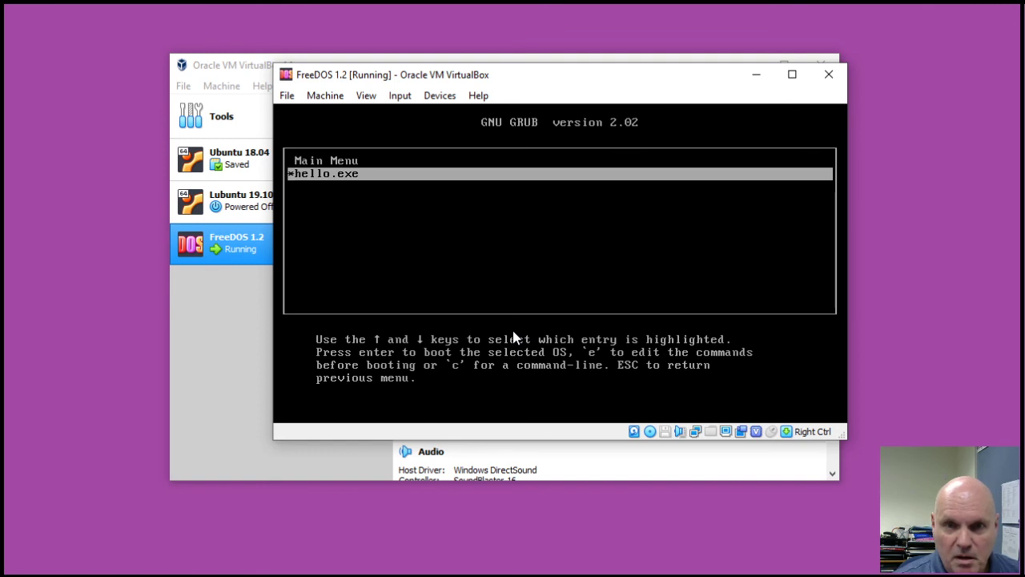
{"action": "key", "text": "Return"}
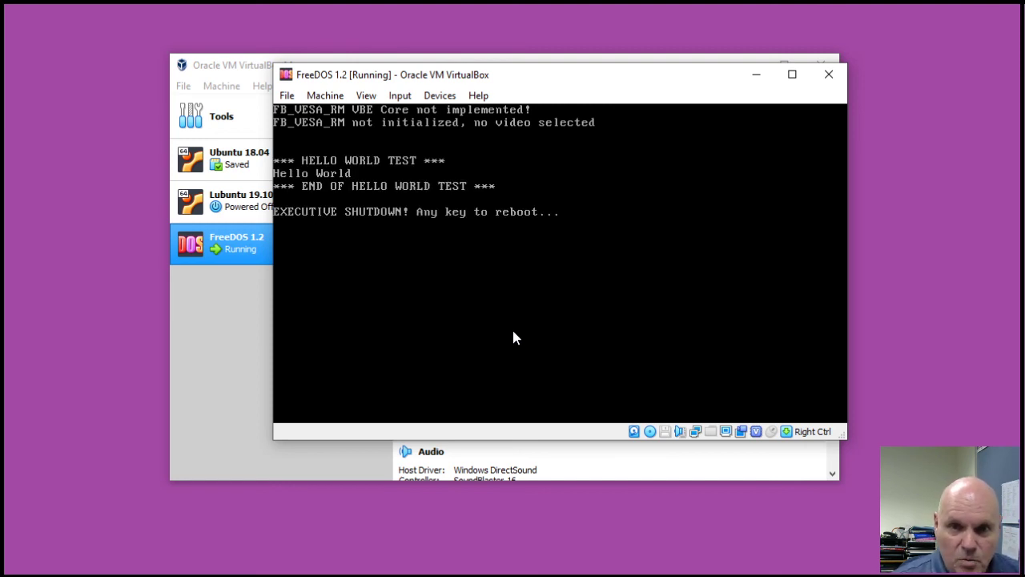
{"action": "key", "text": "Return"}
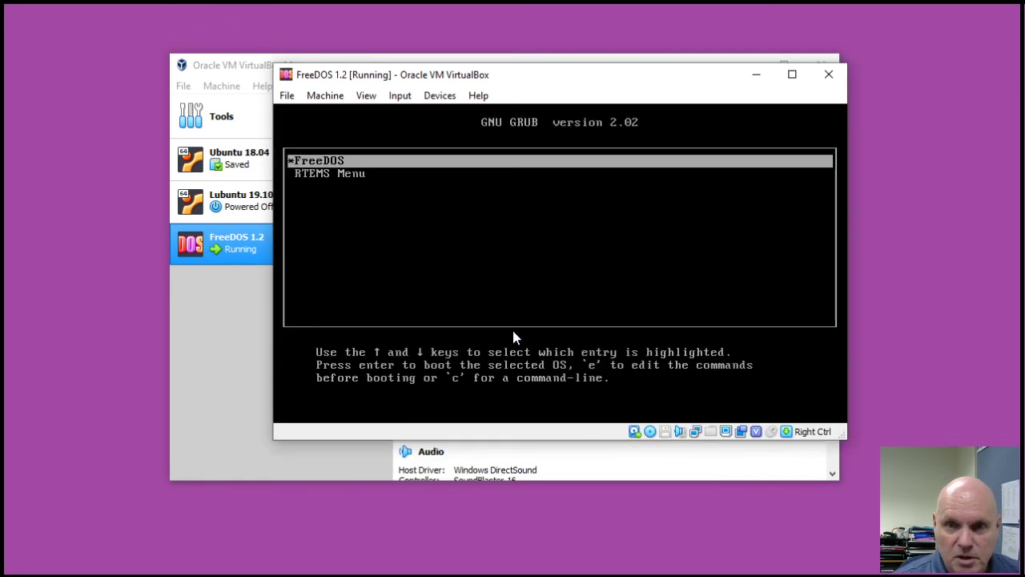
- Boot FreeDOS with the EMM386 and SHARE option and open grub.cfg from the grub folder with edit
{"action": "key", "text": "Return"}
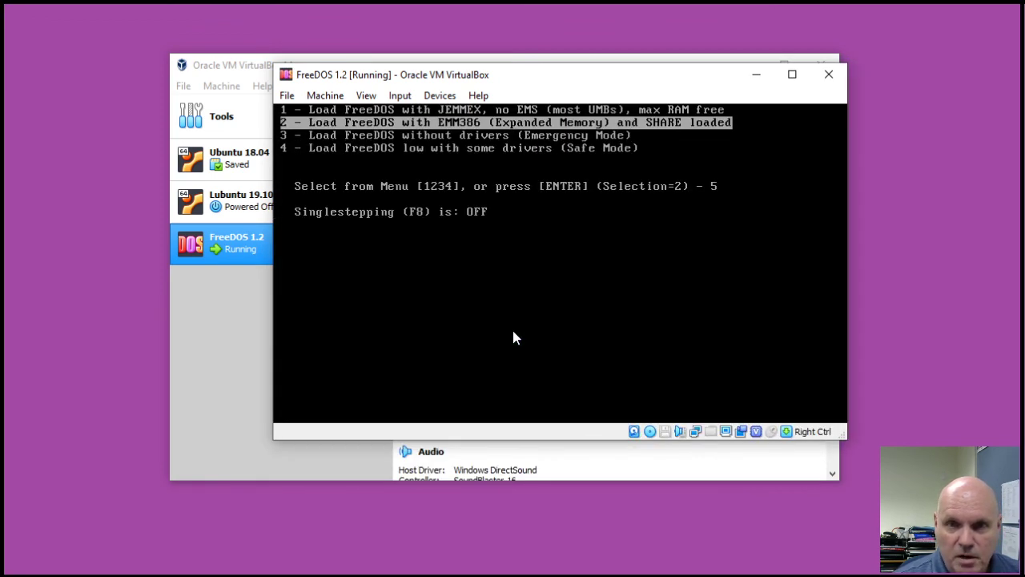
{"action": "key", "text": "Return"}
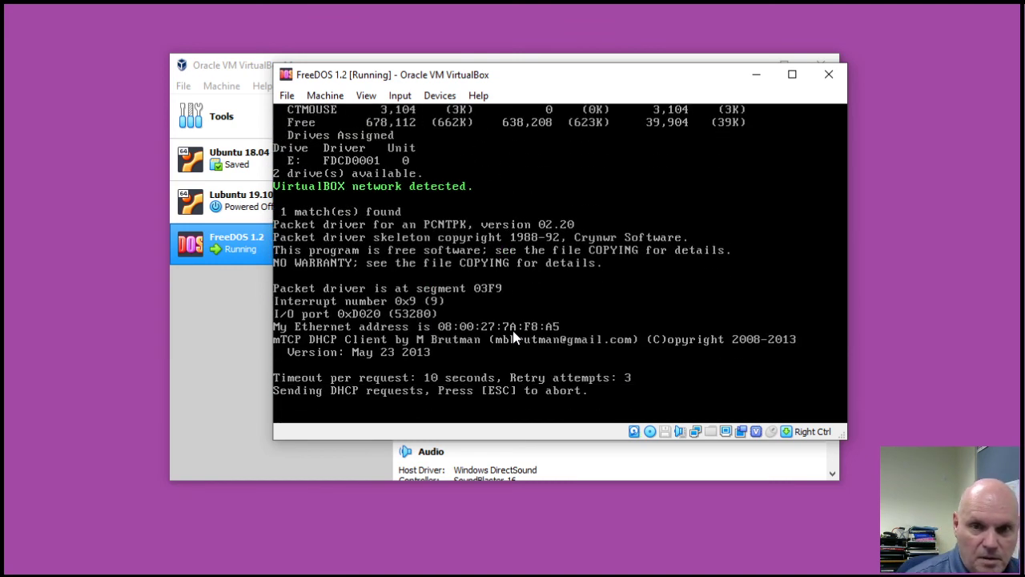
{"action": "type", "text": "cd grub"}
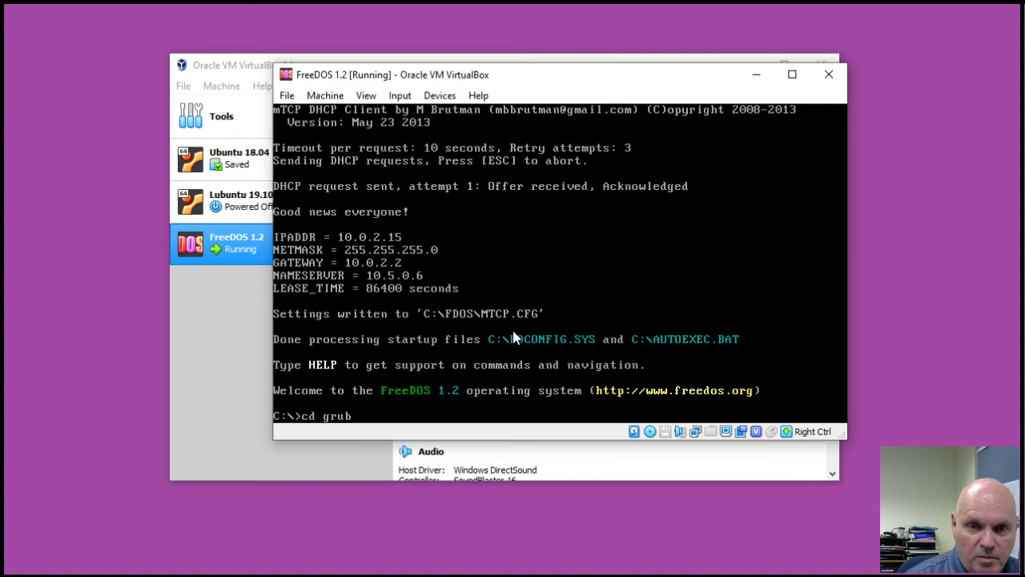
{"action": "key", "text": "Return"}
{"action": "type", "text": "edit"}
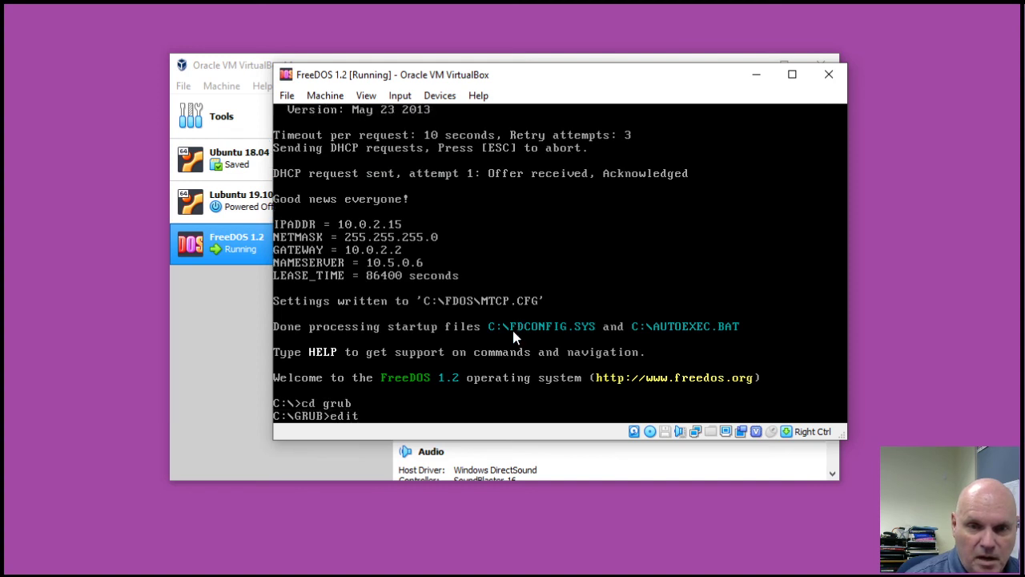
{"action": "type", "text": " grub.cfg"}
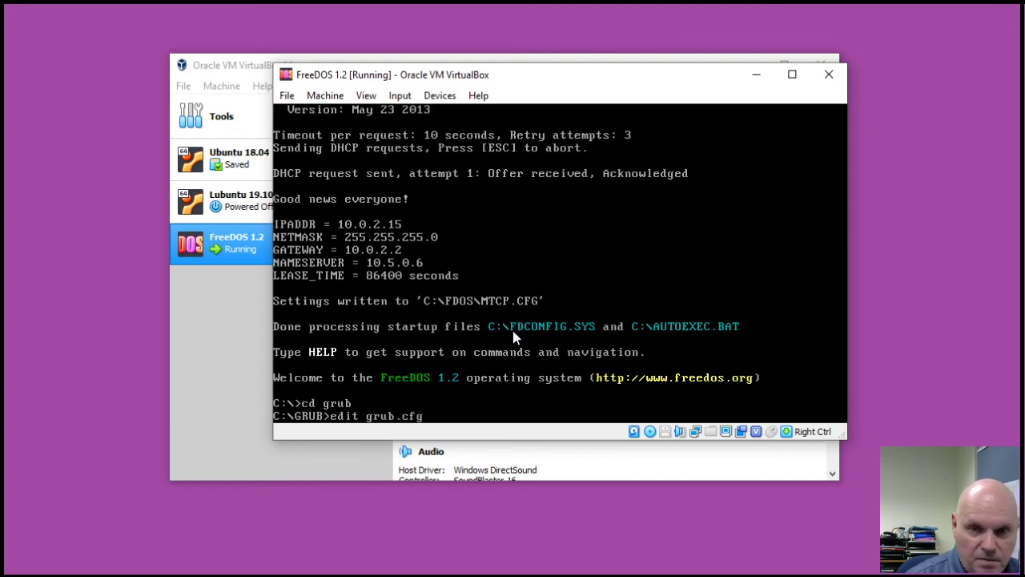
{"action": "key", "text": "Return"}
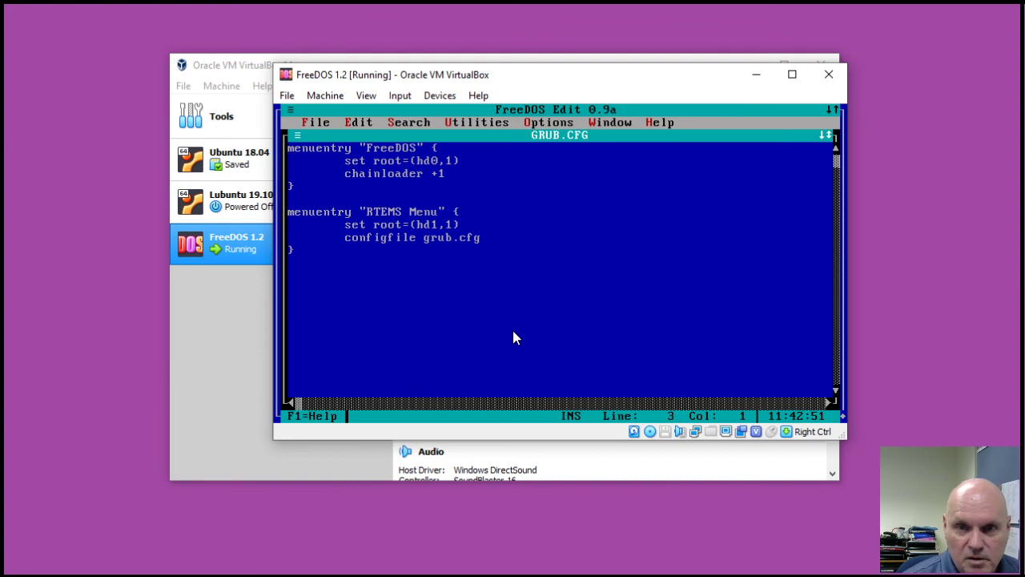
- Change the configfile path in the RTEMS Menu entry to /grub.cfg
{"action": "key", "text": "Down"}
{"action": "key", "text": "Down"}
{"action": "key", "text": "Right"}
{"action": "key", "text": "Right"}
{"action": "key", "text": "Right"}
{"action": "key", "text": "Right"}
{"action": "key", "text": "Right"}
{"action": "key", "text": "Right"}
{"action": "key", "text": "Right"}
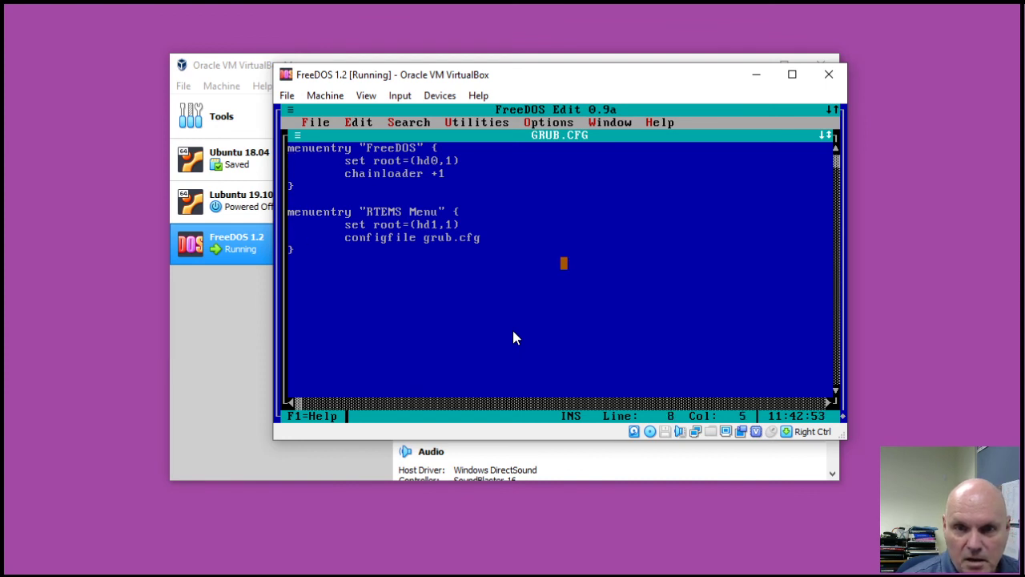
{"action": "key", "text": "Right"}
{"action": "key", "text": "Right"}
{"action": "key", "text": "Right"}
{"action": "key", "text": "Right"}
{"action": "key", "text": "Right"}
{"action": "key", "text": "Right"}
{"action": "key", "text": "Right"}
{"action": "key", "text": "Right"}
{"action": "key", "text": "Right"}
{"action": "key", "text": "Right"}
{"action": "key", "text": "Right"}
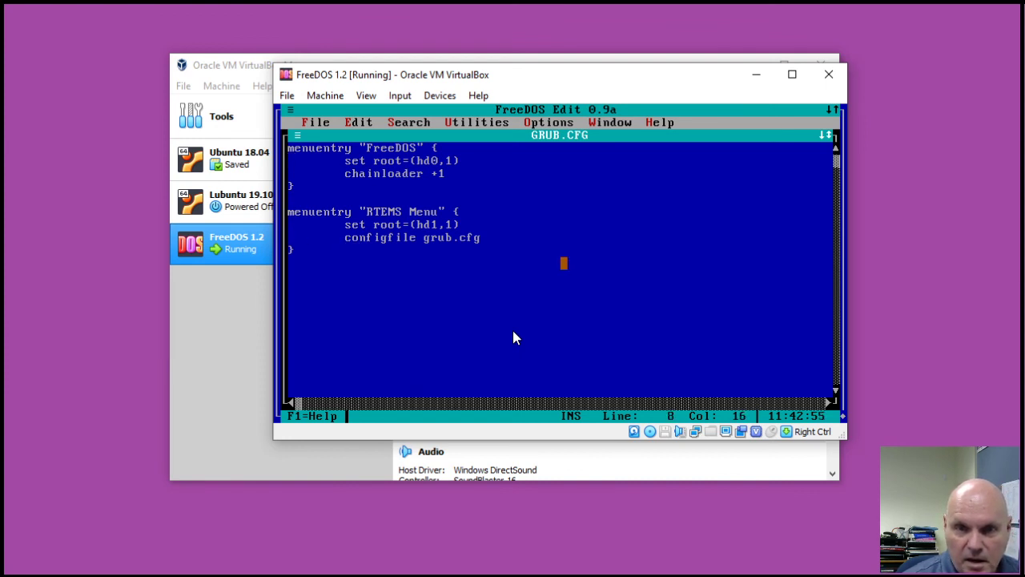
{"action": "key", "text": "Right"}
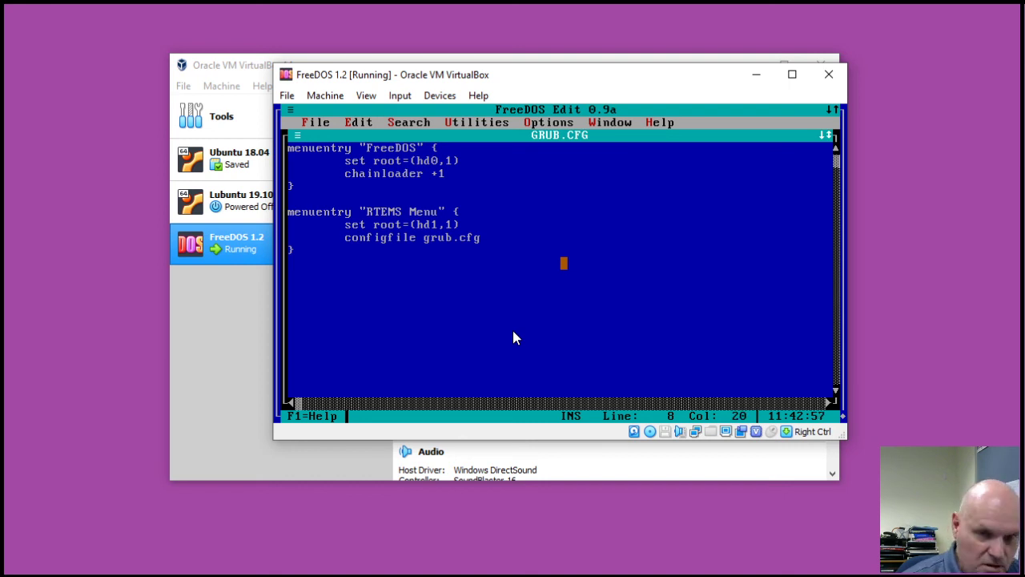
{"action": "type", "text": "/"}
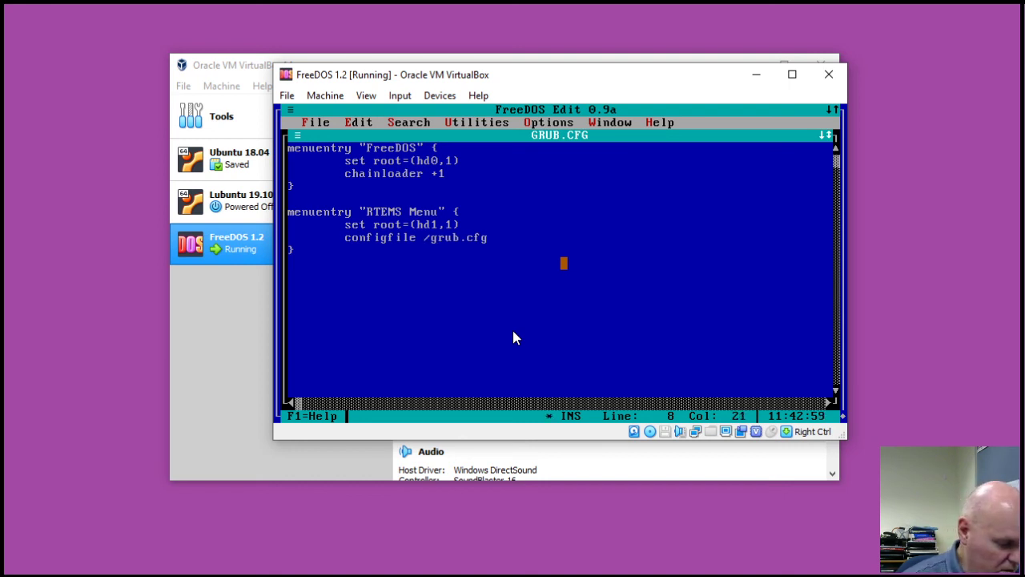
- Save the edited grub.cfg and exit FreeDOS Edit to the DOS prompt
{"action": "key", "text": "alt+f"}
{"action": "key", "text": "Escape"}
{"action": "key", "text": "alt+f"}
{"action": "key", "text": "Down"}
{"action": "key", "text": "Down"}
{"action": "key", "text": "Return"}
{"action": "key", "text": "alt+x"}
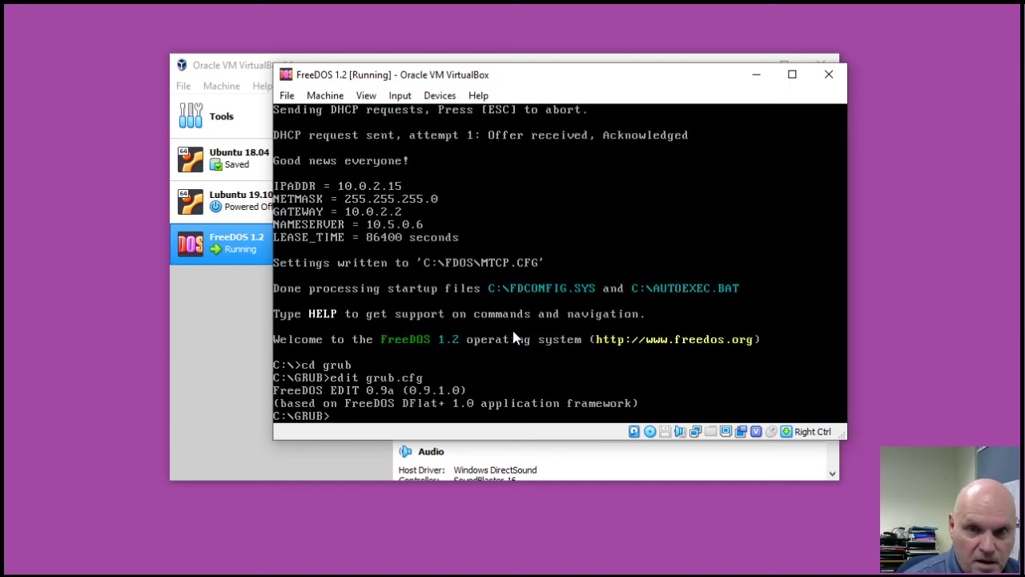
- Reboot the machine from the DOS prompt and open the RTEMS Menu entry in GRUB
{"action": "type", "text": "reboot"}
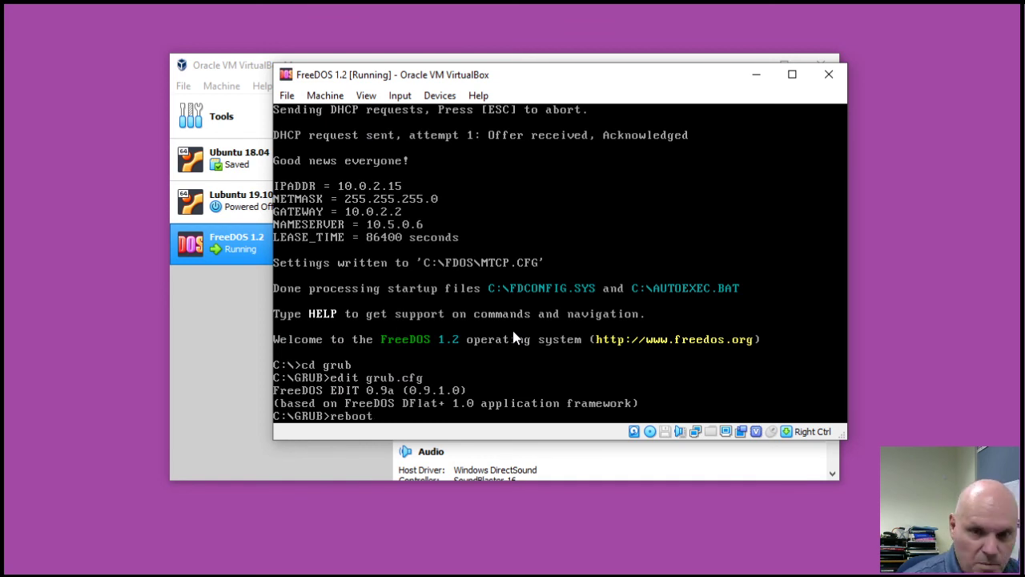
{"action": "key", "text": "Return"}
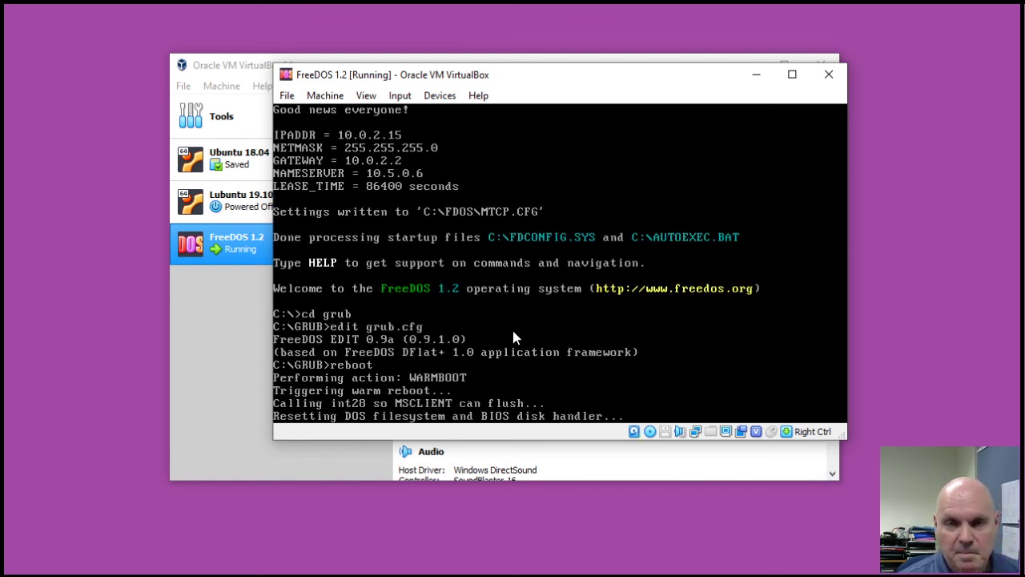
{"action": "key", "text": "Down"}
{"action": "key", "text": "Return"}
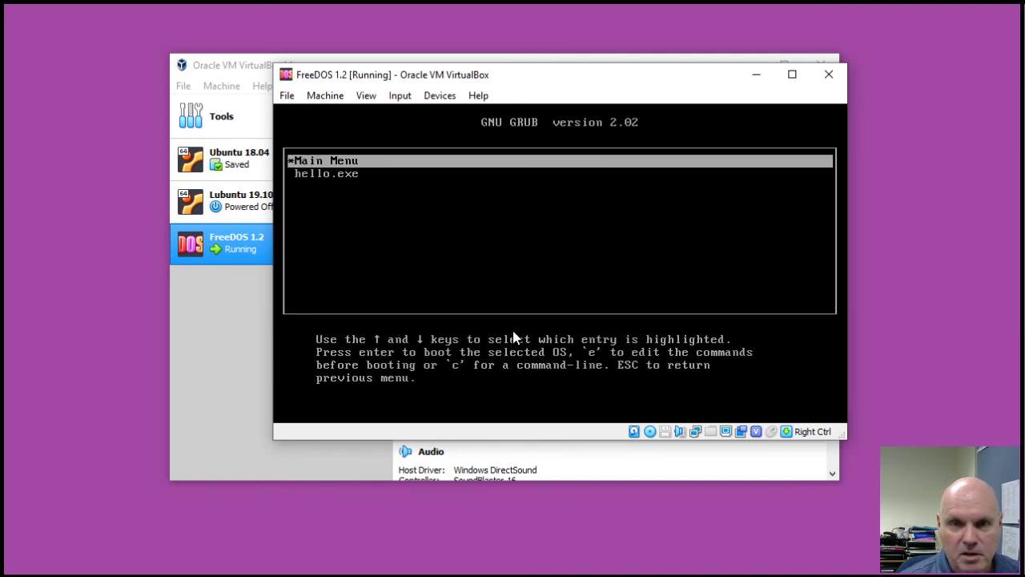
- Return from the RTEMS submenu to the main GRUB menu and reopen the RTEMS Menu entry
{"action": "key", "text": "Escape"}
{"action": "key", "text": "Down"}
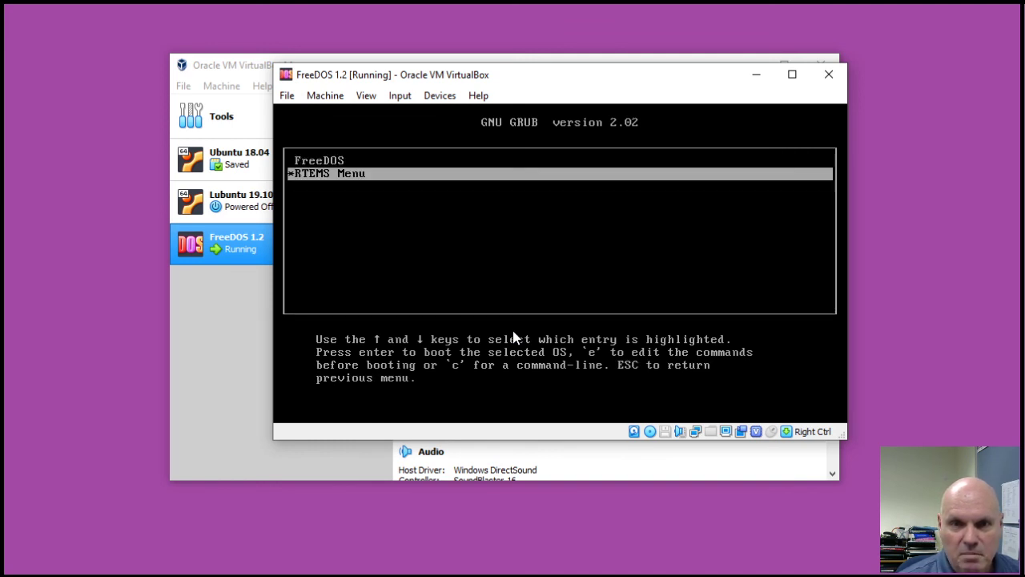
{"action": "key", "text": "Up"}
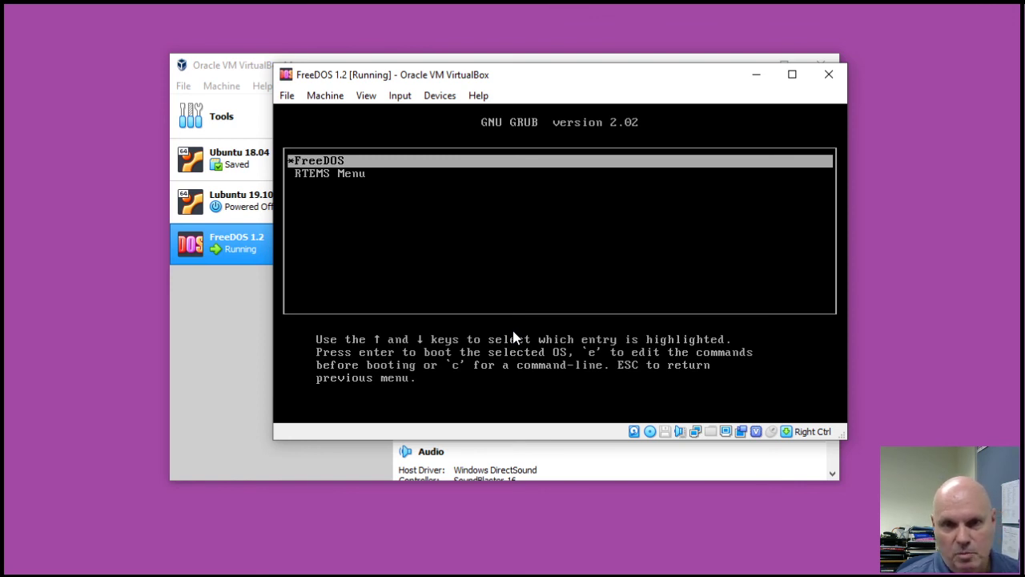
{"action": "key", "text": "Down"}
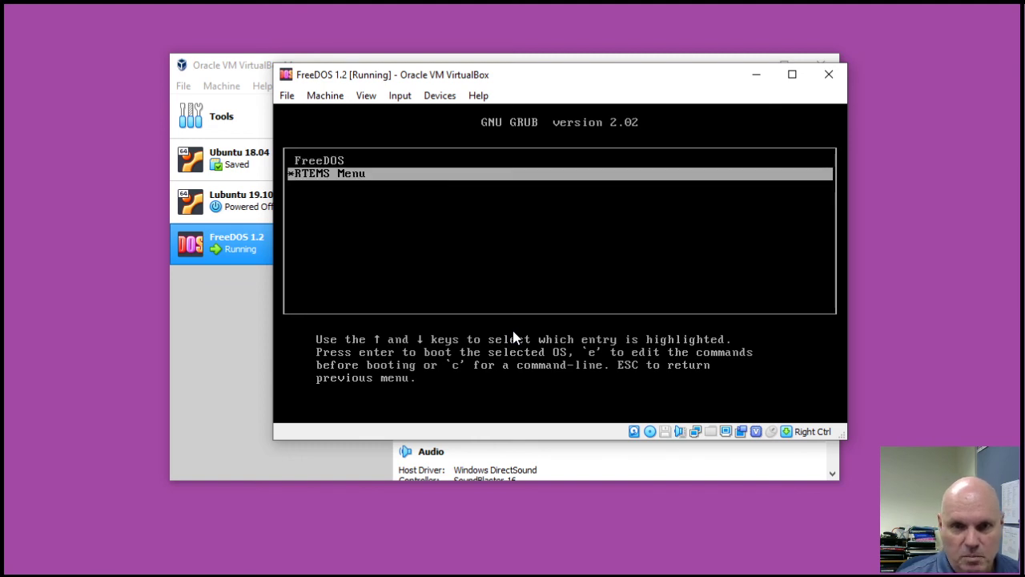
{"action": "key", "text": "Return"}
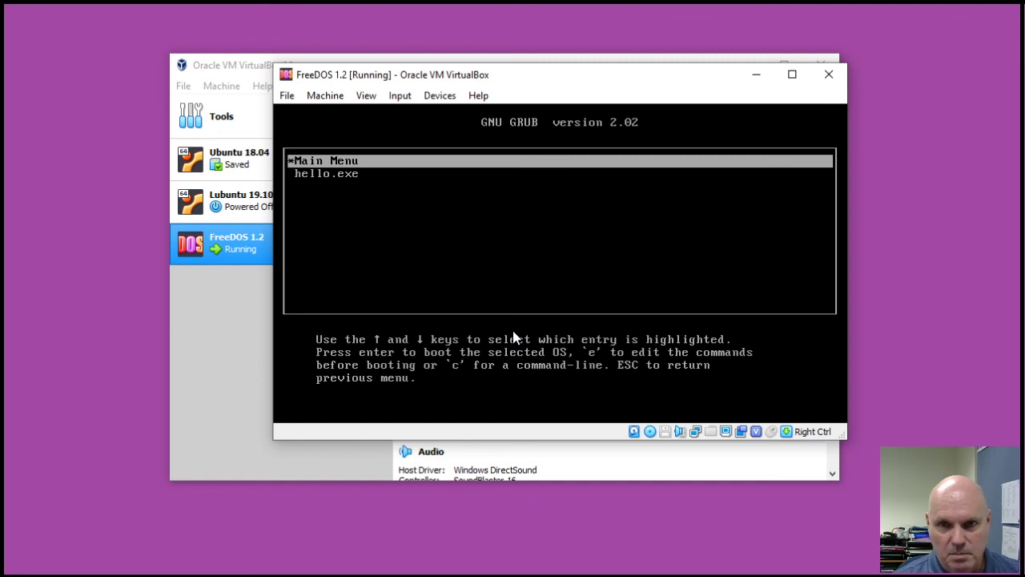
- Boot the hello.exe entry from the RTEMS submenu to run its test
{"action": "key", "text": "Down"}
{"action": "key", "text": "Up"}
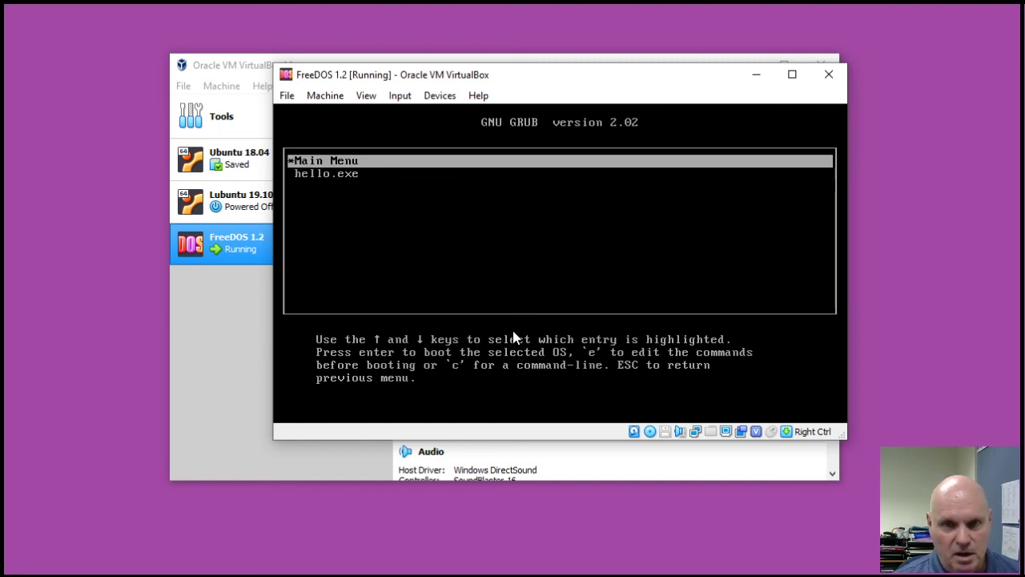
{"action": "key", "text": "Down"}
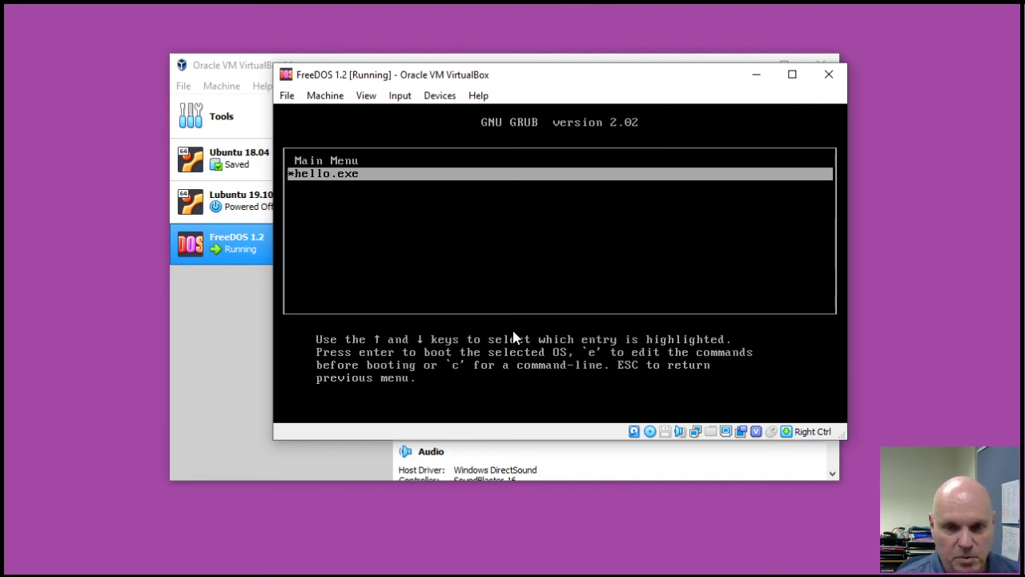
{"action": "key", "text": "Return"}
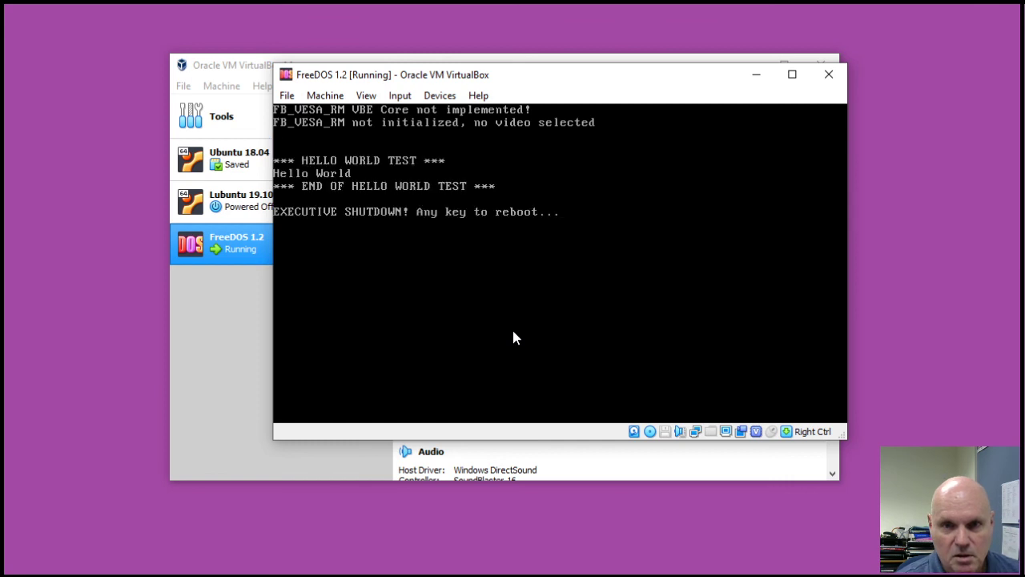